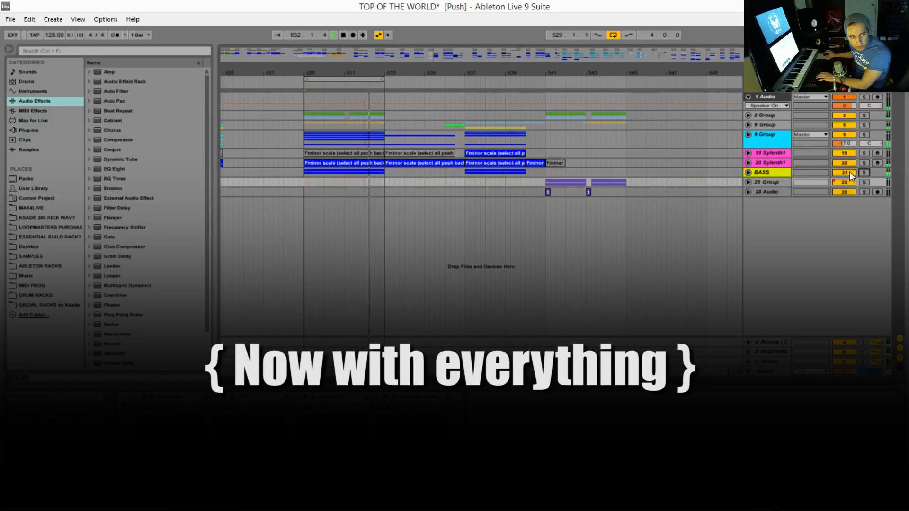
# - Compare the looped section with the BASS group muted and unmuted, and show that group's device chain
pyautogui.click(850, 172)
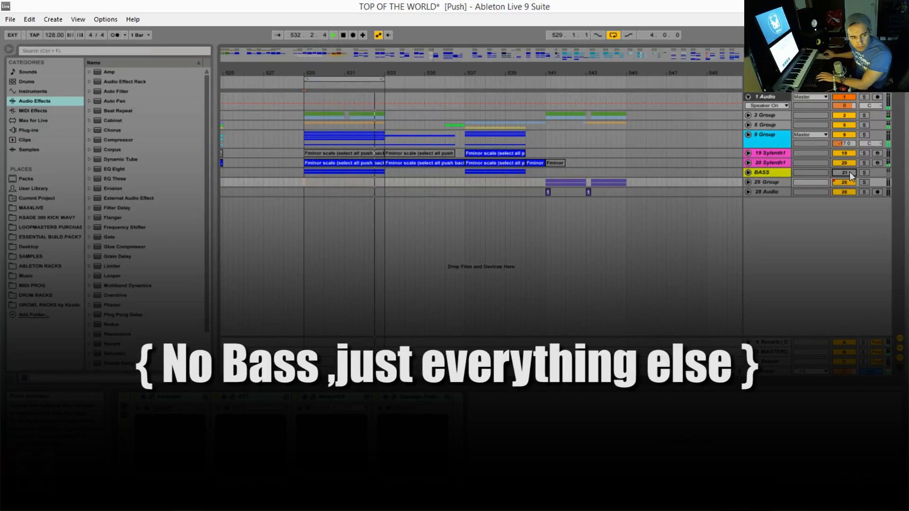
pyautogui.click(850, 173)
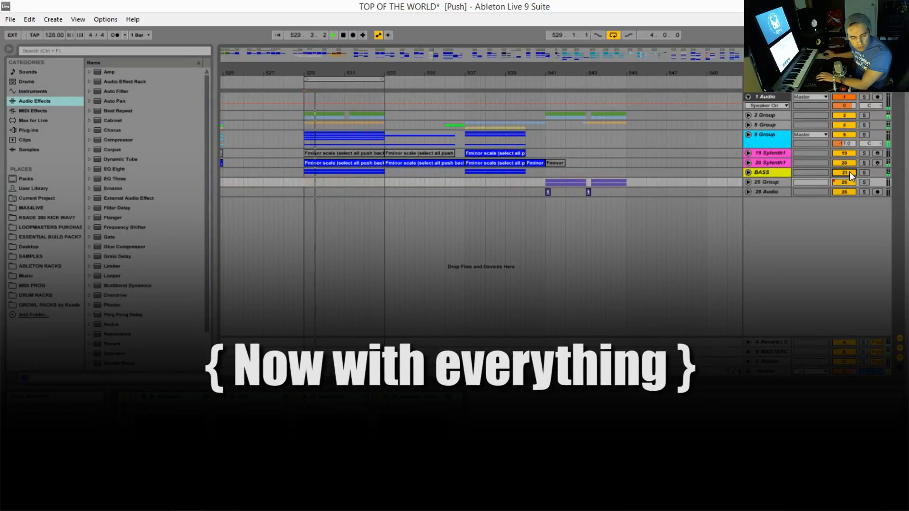
pyautogui.click(779, 172)
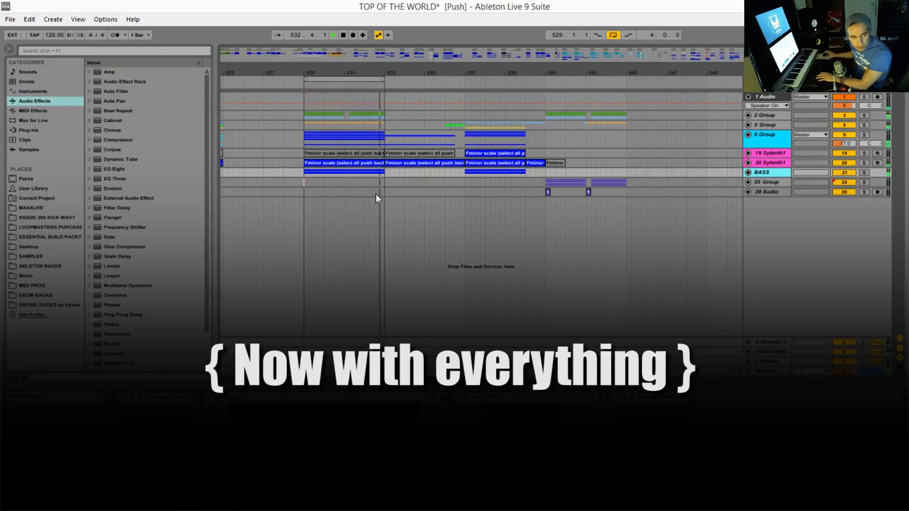
pyautogui.press('space')
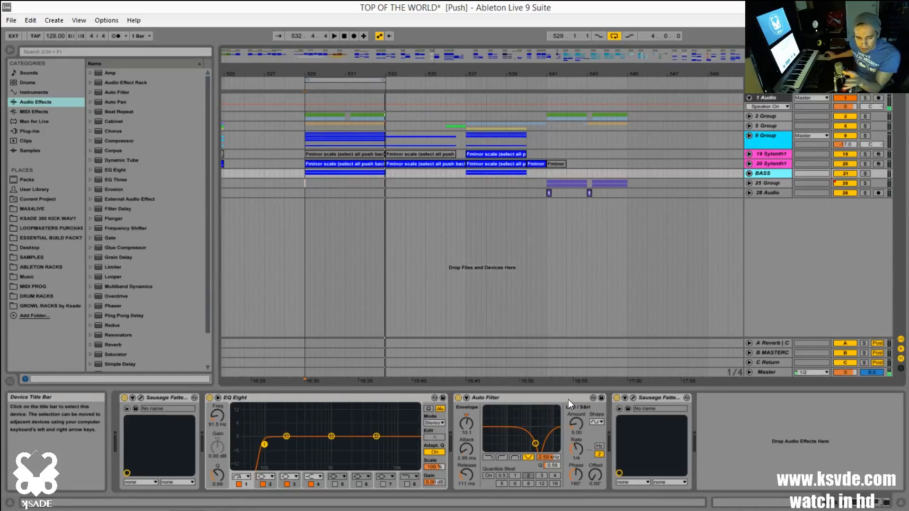
# - Compare the bass with the BASS group's Auto Filter bypassed and enabled, leaving the filter on
pyautogui.click(528, 394)
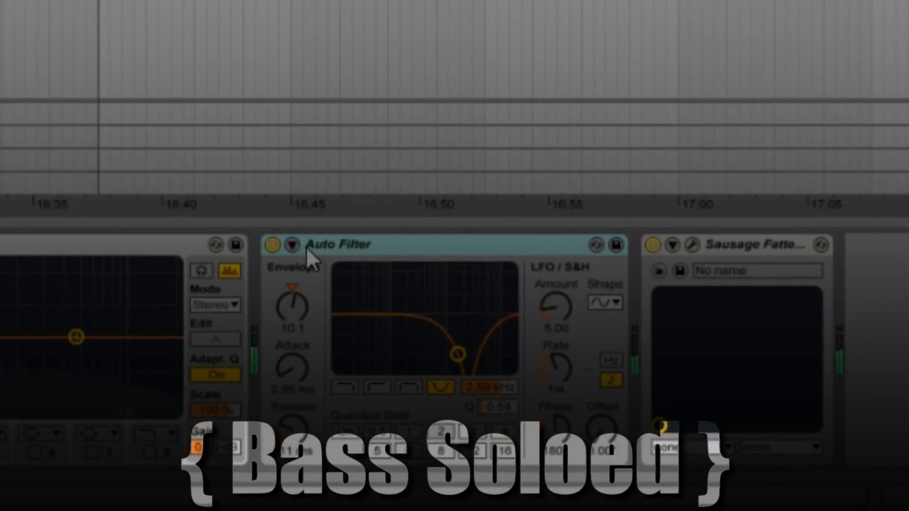
pyautogui.click(273, 245)
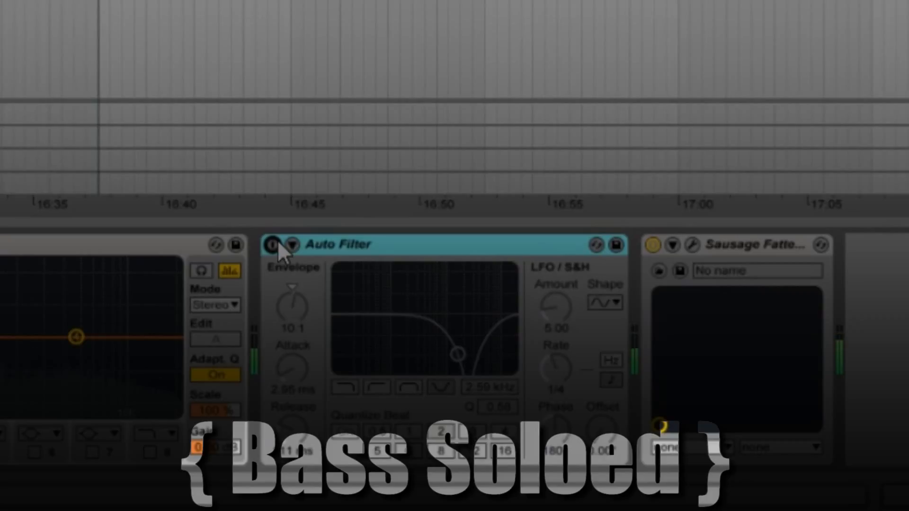
pyautogui.click(272, 245)
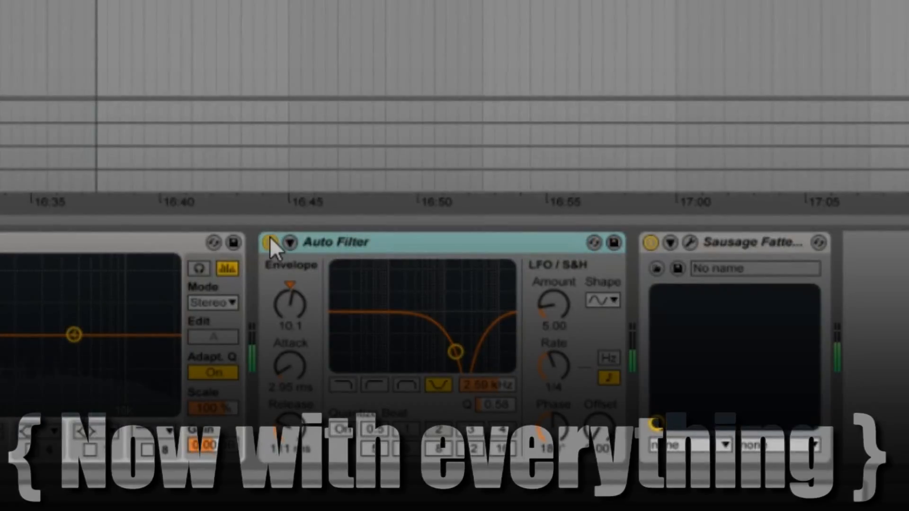
pyautogui.click(271, 241)
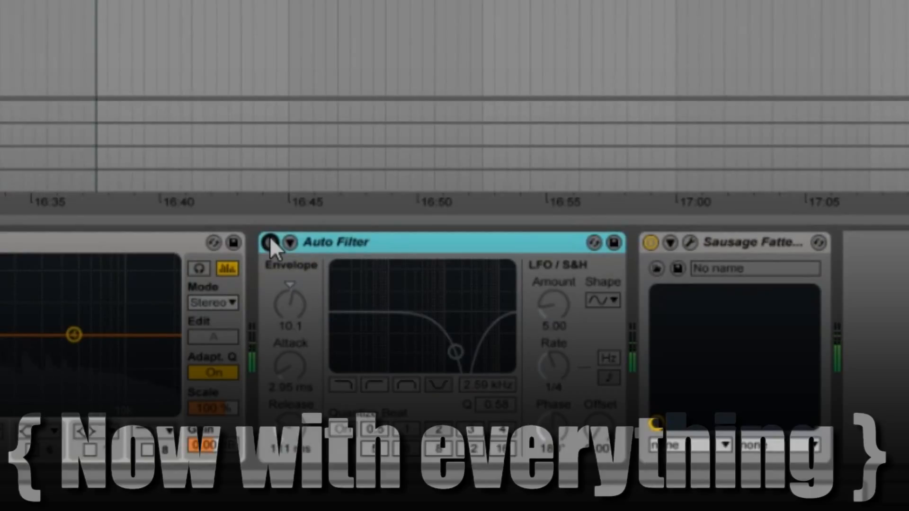
pyautogui.click(270, 241)
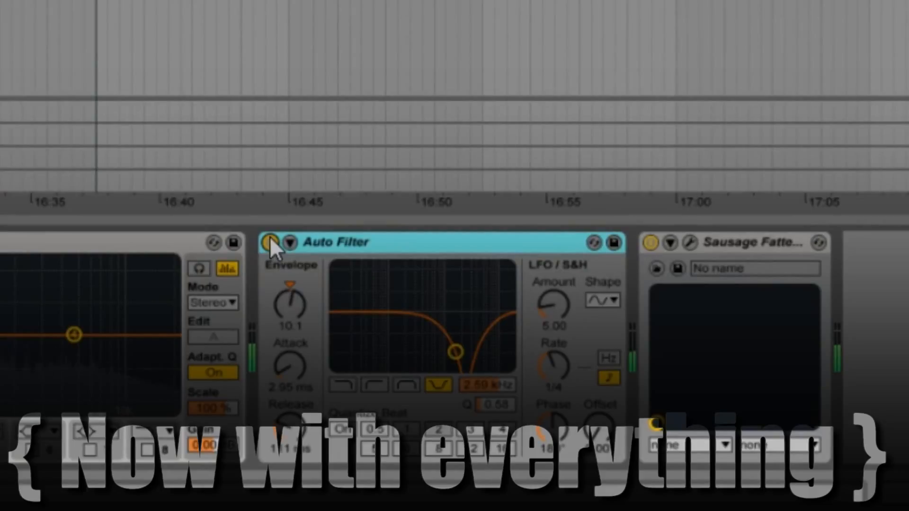
pyautogui.click(271, 241)
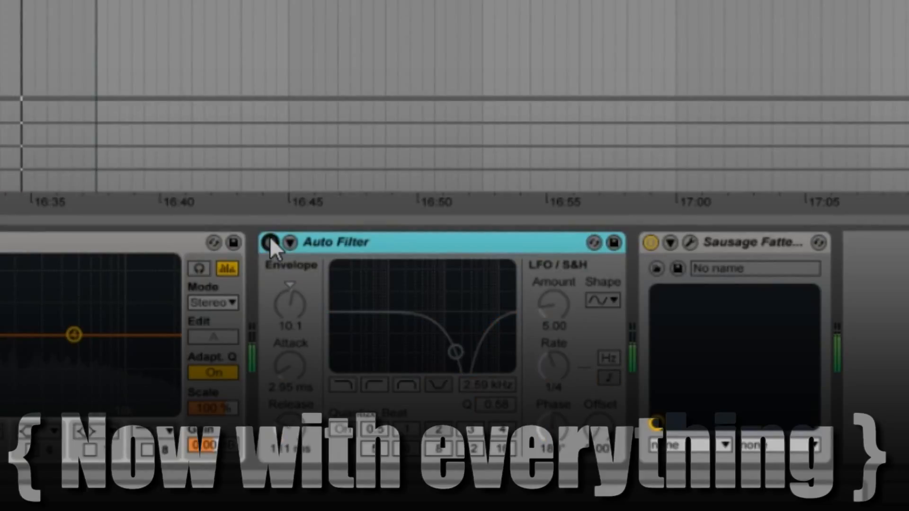
pyautogui.click(270, 241)
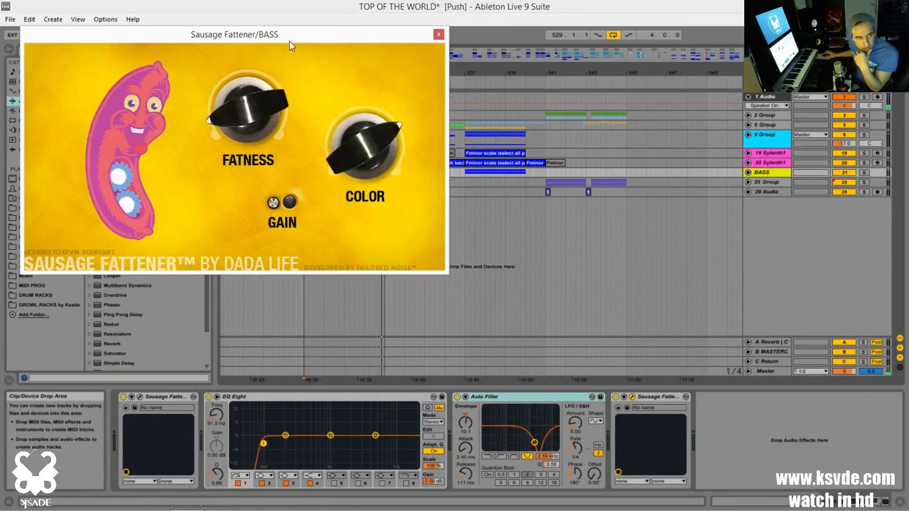
# - Inspect the Fatness and Color settings of Sausage Fattener on the BASS group, and close its window
pyautogui.moveTo(289, 41); pyautogui.dragTo(616, 245)
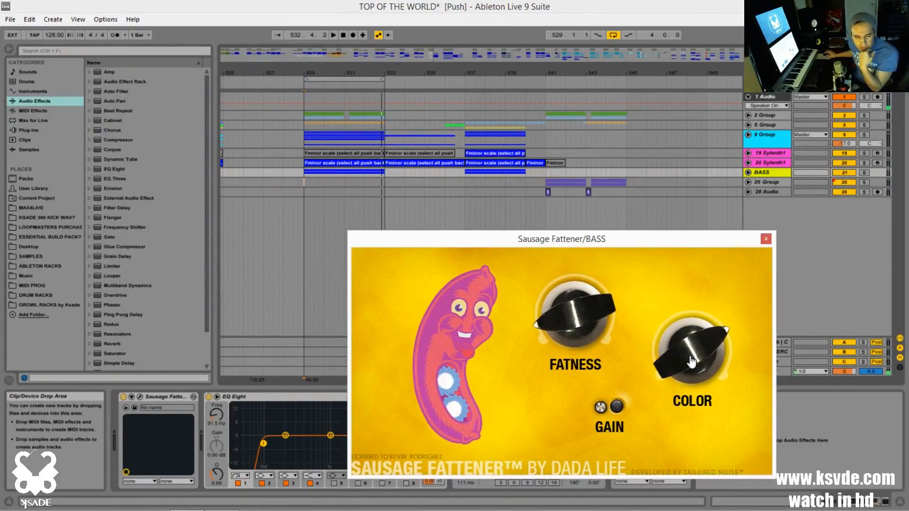
pyautogui.click(766, 239)
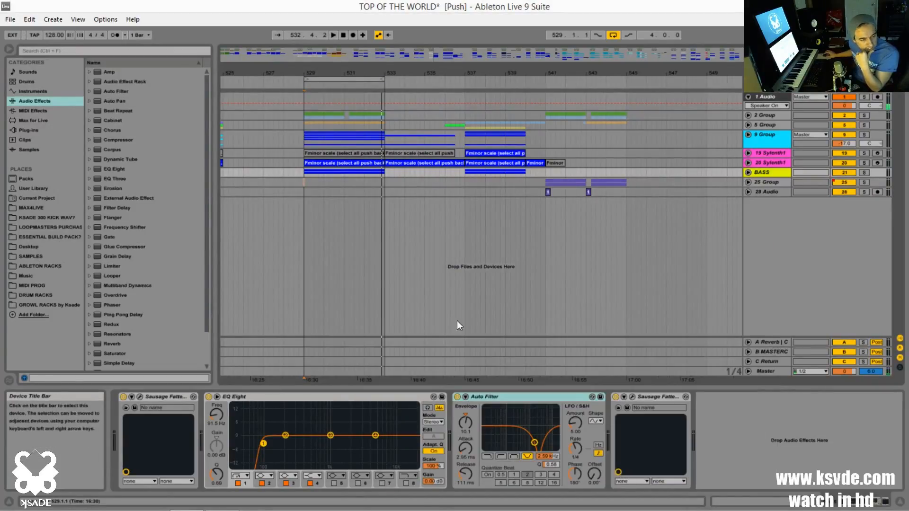
# - Unfold the BASS group and inspect the Kickstart sidechain curve on its first basas track
pyautogui.click(749, 173)
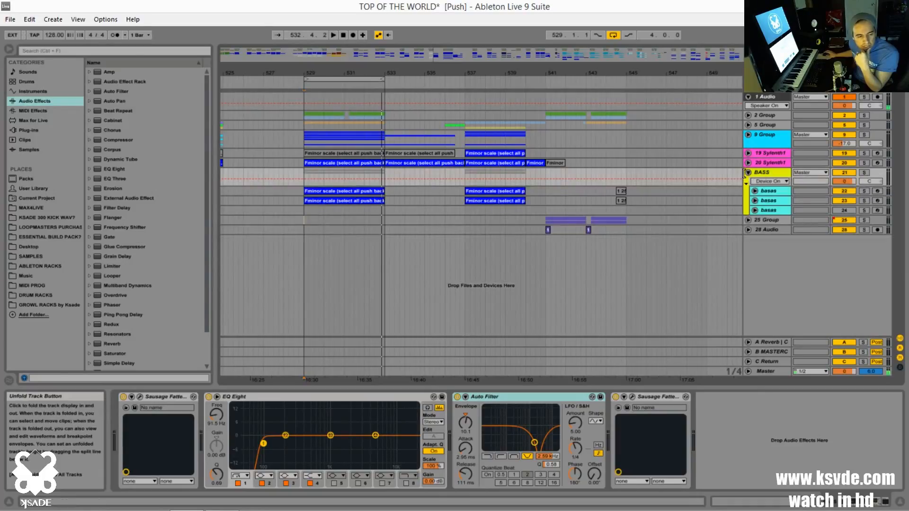
pyautogui.click(318, 191)
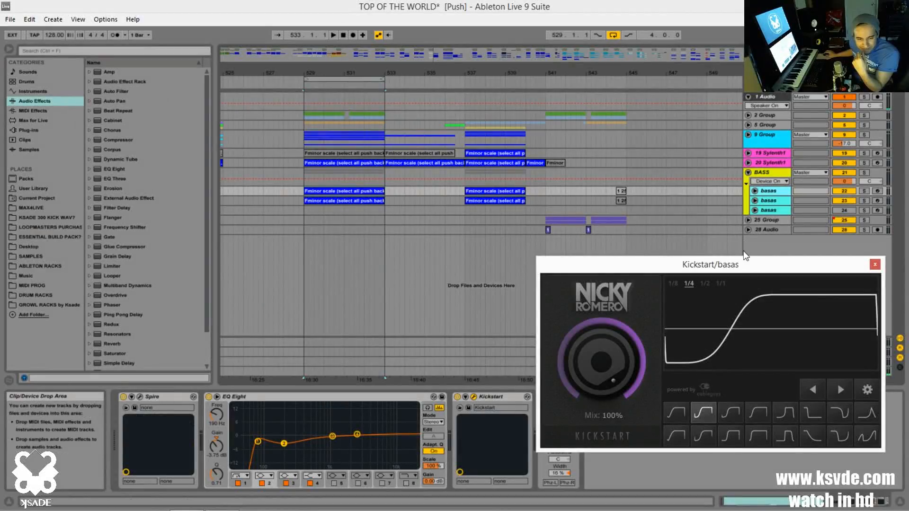
pyautogui.moveTo(746, 265); pyautogui.dragTo(736, 232)
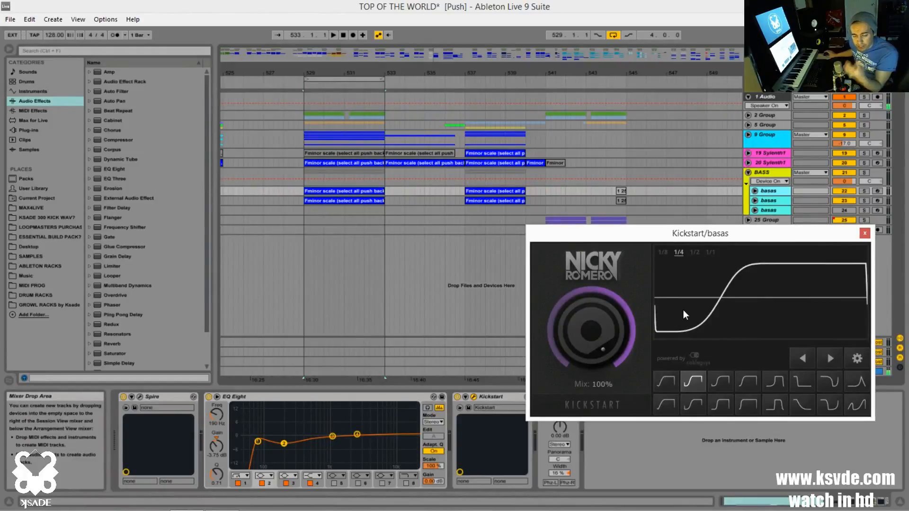
pyautogui.click(865, 234)
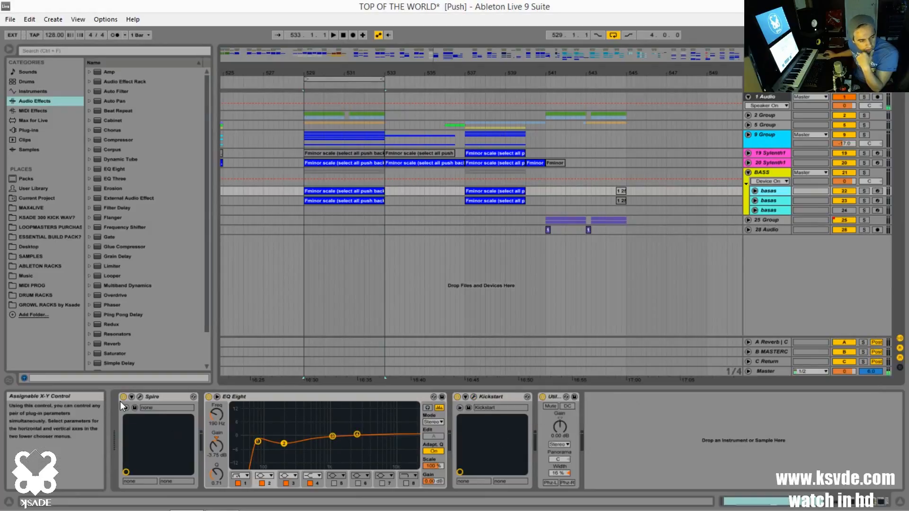
# - Open the Spire synth on the first basas track and view its preset list
pyautogui.click(142, 397)
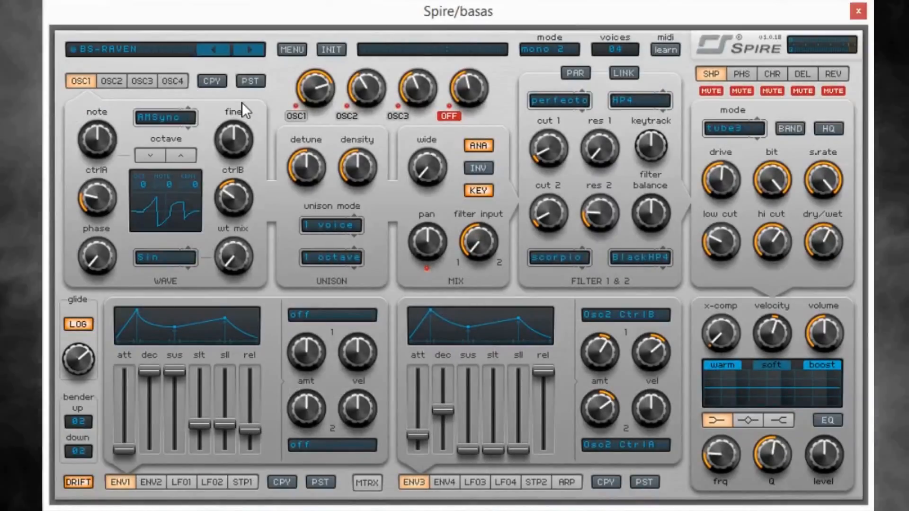
pyautogui.click(113, 47)
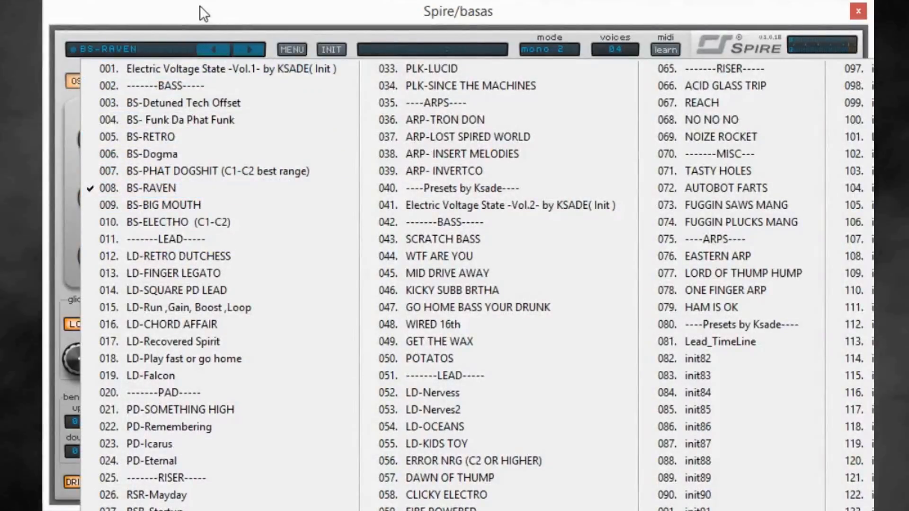
pyautogui.click(189, 19)
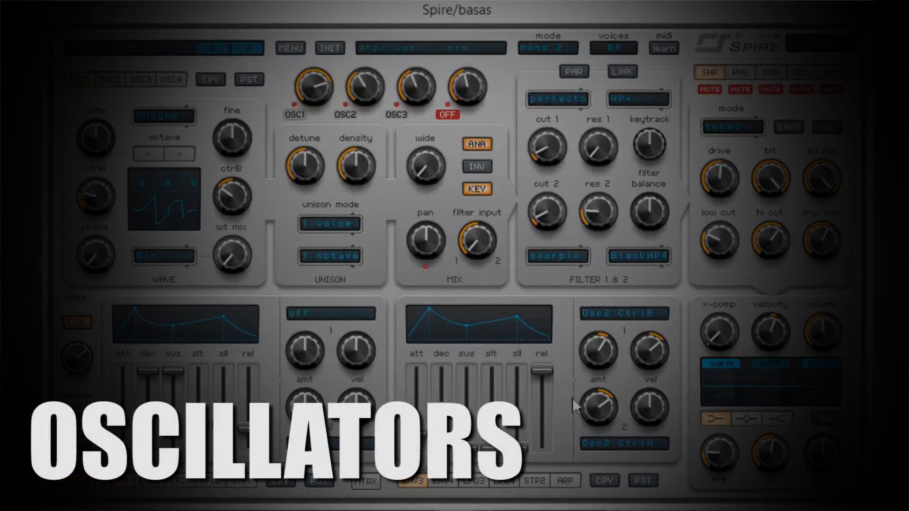
# - Look through the settings of oscillators 1, 2 and 3 and check the synth's voice mode
pyautogui.click(103, 78)
pyautogui.click(144, 81)
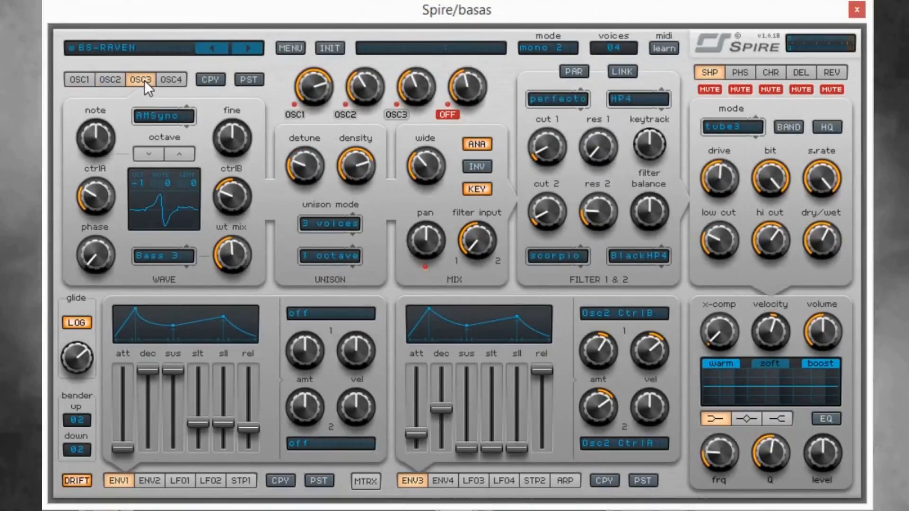
pyautogui.click(113, 78)
pyautogui.click(88, 81)
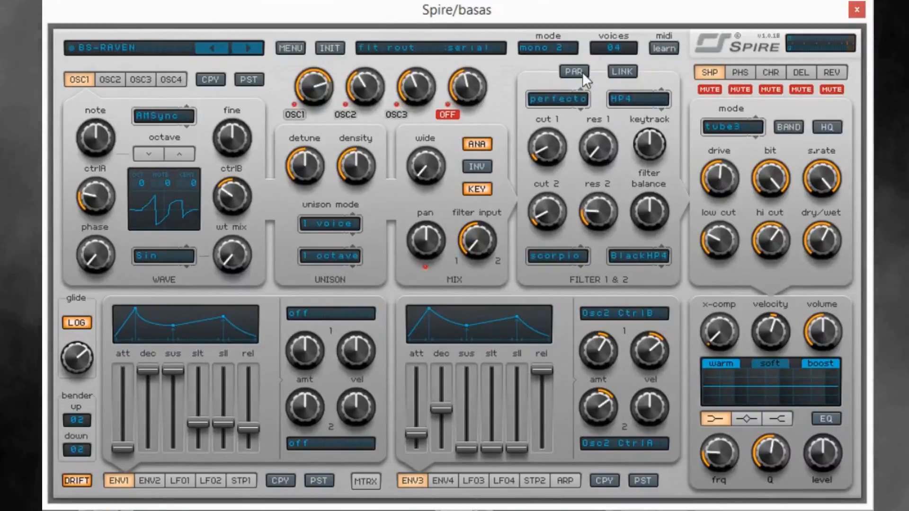
pyautogui.click(552, 46)
pyautogui.click(577, 42)
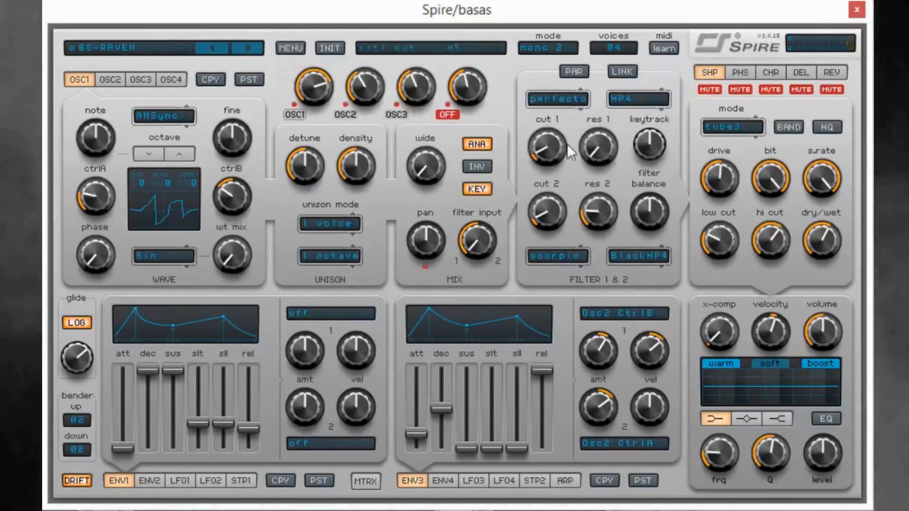
# - Compare oscillator 2's octave, waveform and controls with oscillator 1's, and check the oscillator mix levels
pyautogui.click(118, 80)
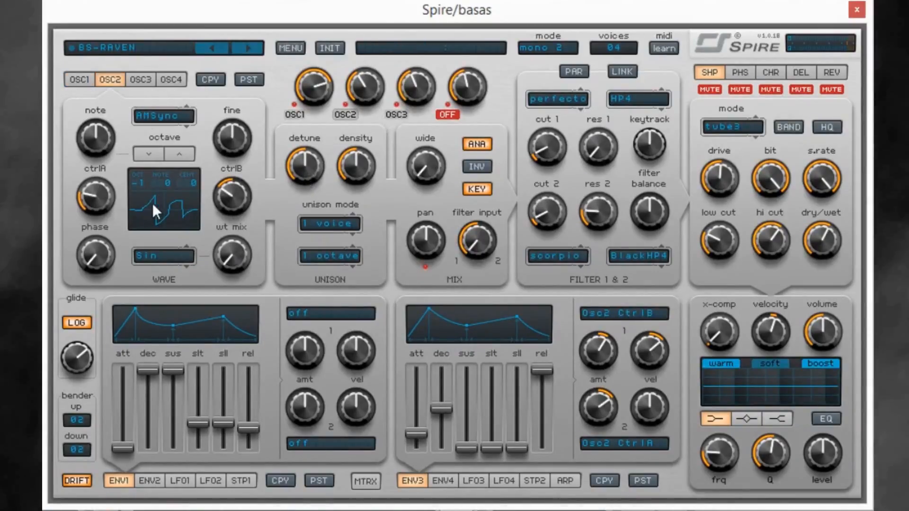
pyautogui.moveTo(105, 206)
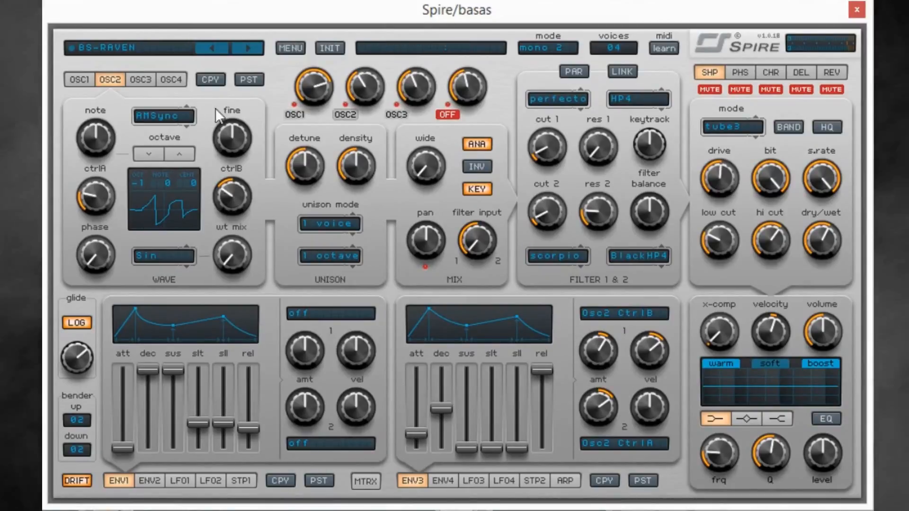
pyautogui.click(78, 80)
pyautogui.click(114, 83)
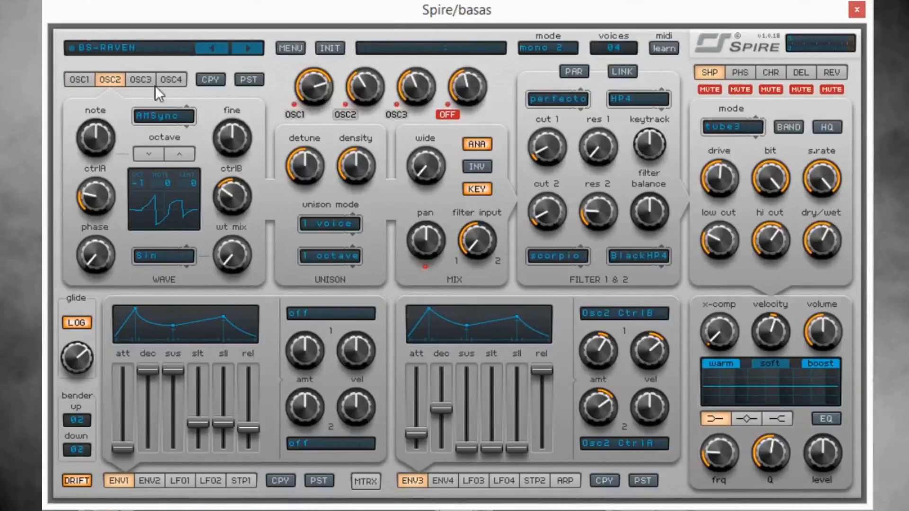
pyautogui.click(82, 80)
pyautogui.click(114, 79)
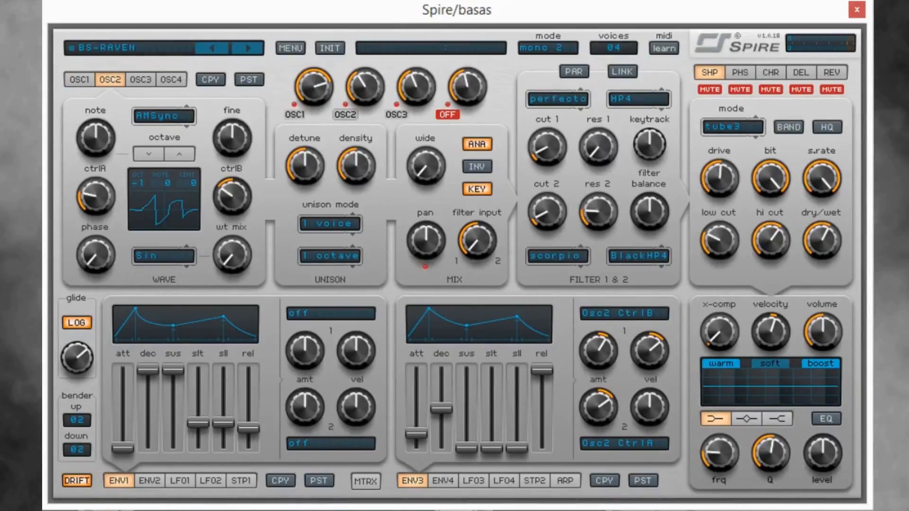
pyautogui.moveTo(361, 91)
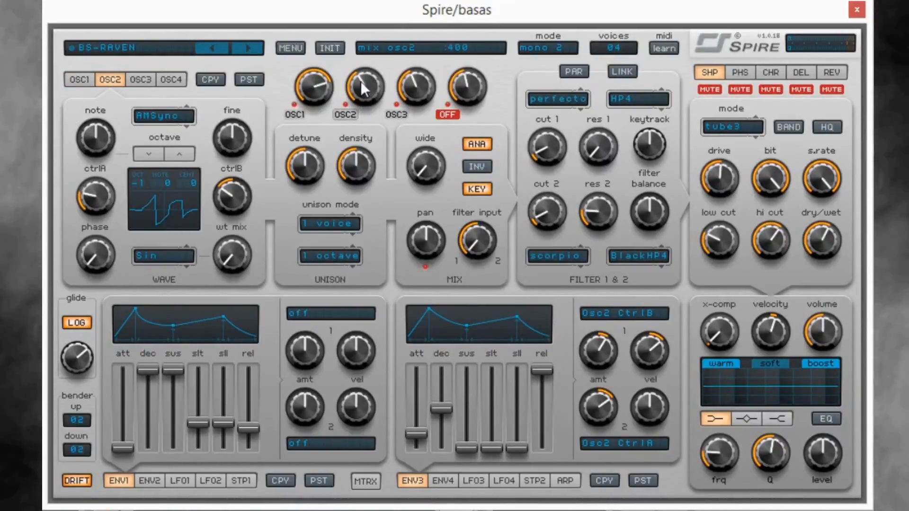
pyautogui.moveTo(331, 70)
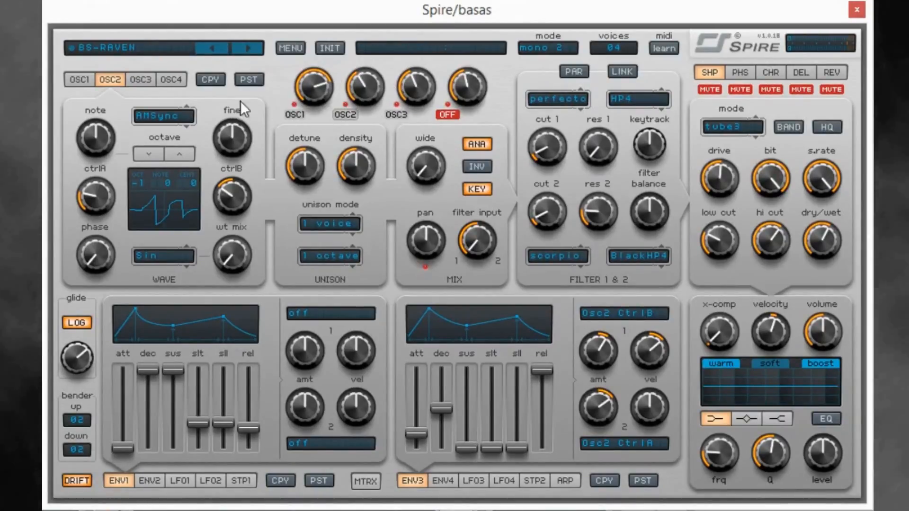
# - Examine oscillator 3's ctrlA, ctrlB, waveform and wt mix settings
pyautogui.click(141, 77)
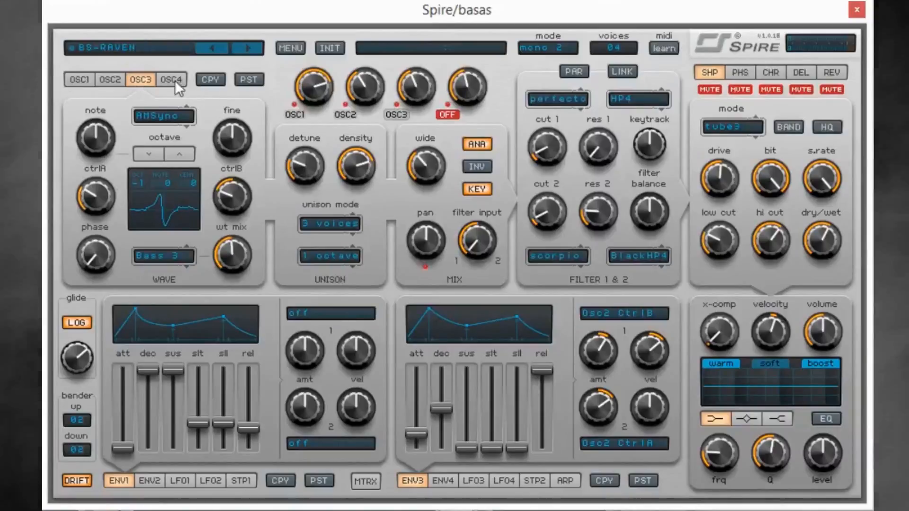
pyautogui.moveTo(79, 195)
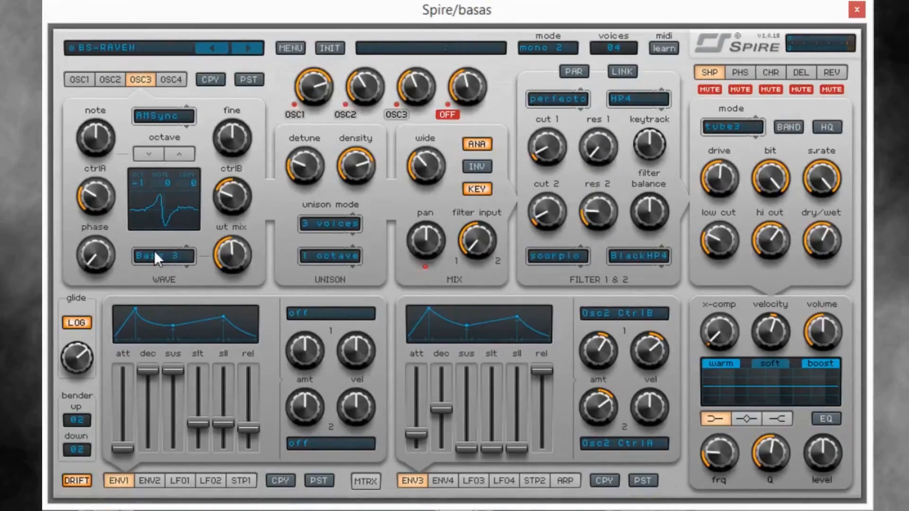
pyautogui.moveTo(252, 249)
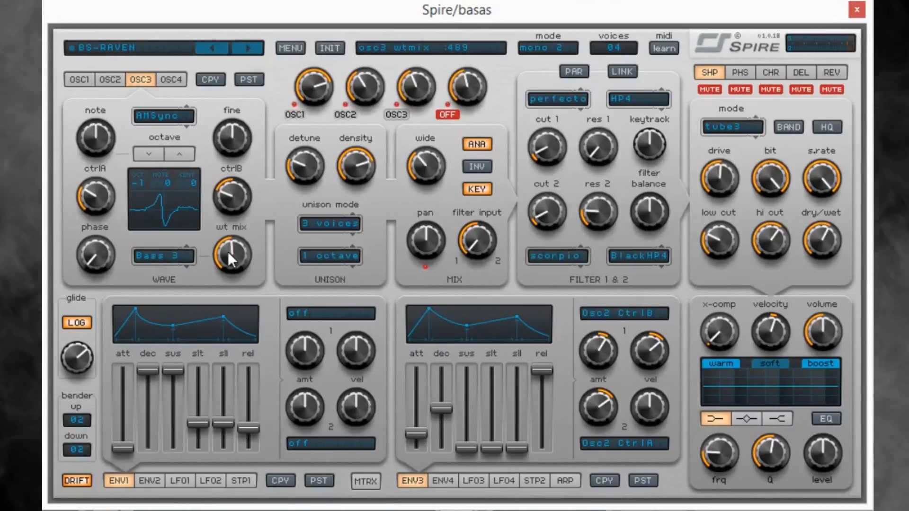
pyautogui.moveTo(235, 189)
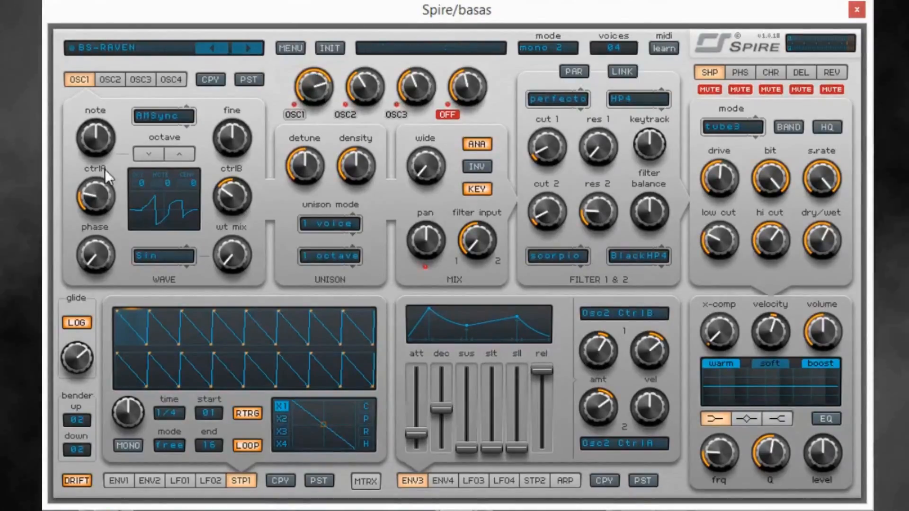
# - Check oscillator 3 and the amount and velocity settings of envelope 3's two modulation targets
pyautogui.click(137, 83)
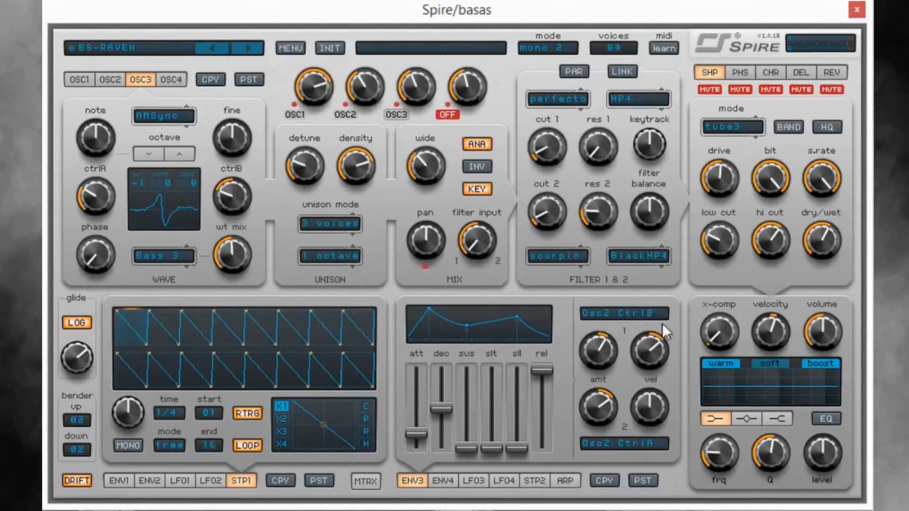
pyautogui.moveTo(600, 343)
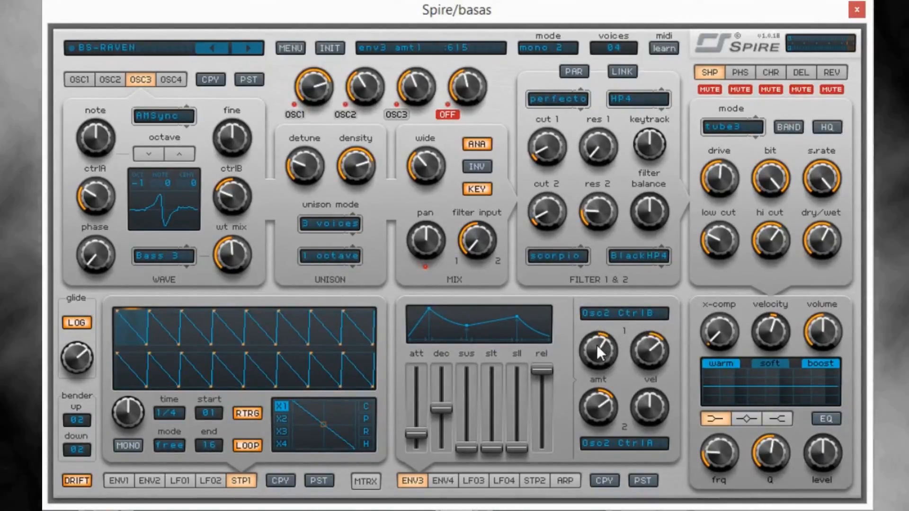
pyautogui.moveTo(655, 352)
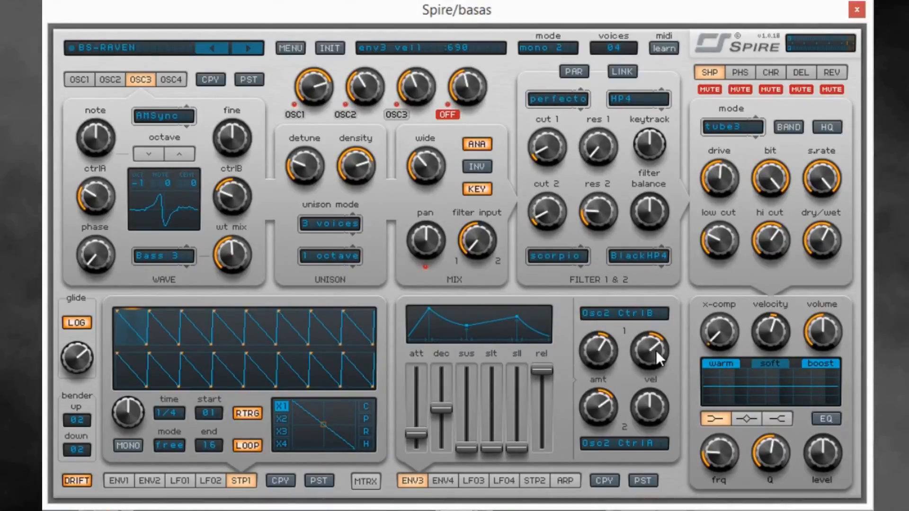
pyautogui.moveTo(593, 406)
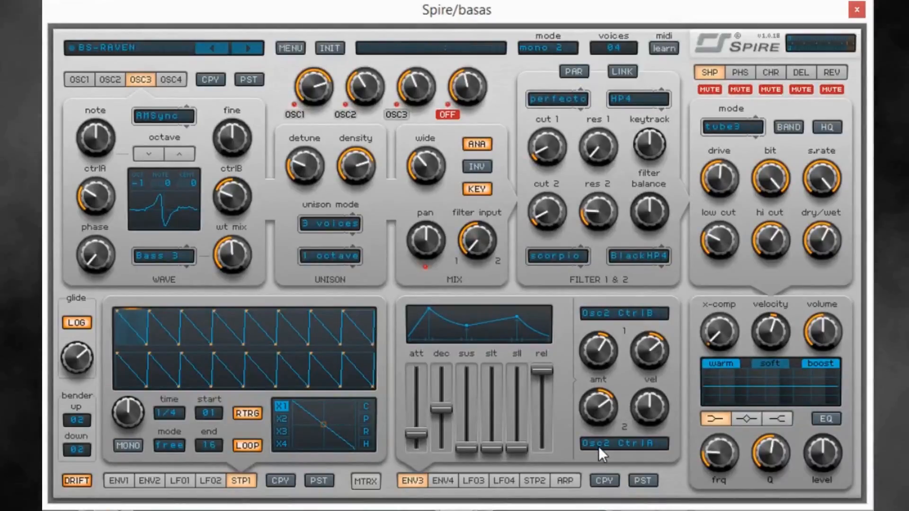
pyautogui.moveTo(97, 141)
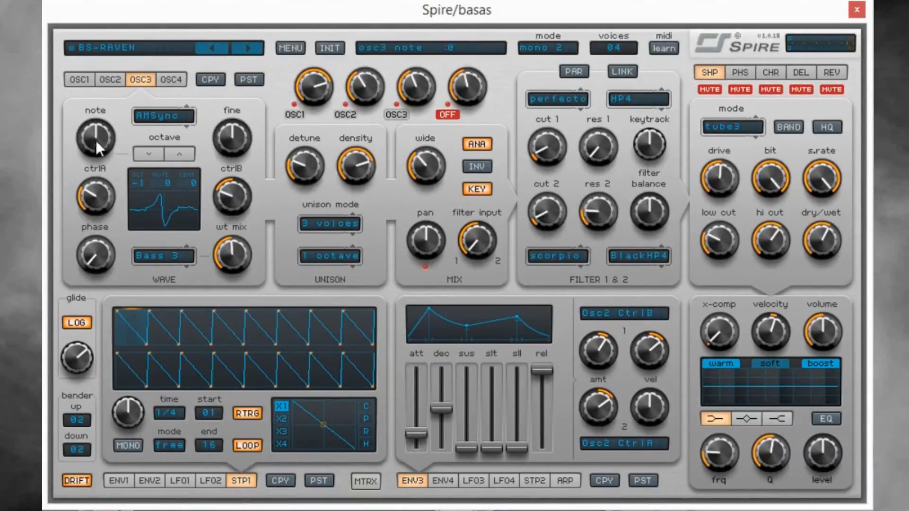
# - Show oscillator 2 and compare envelope 3's modulation targets with those of envelope 4
pyautogui.click(109, 77)
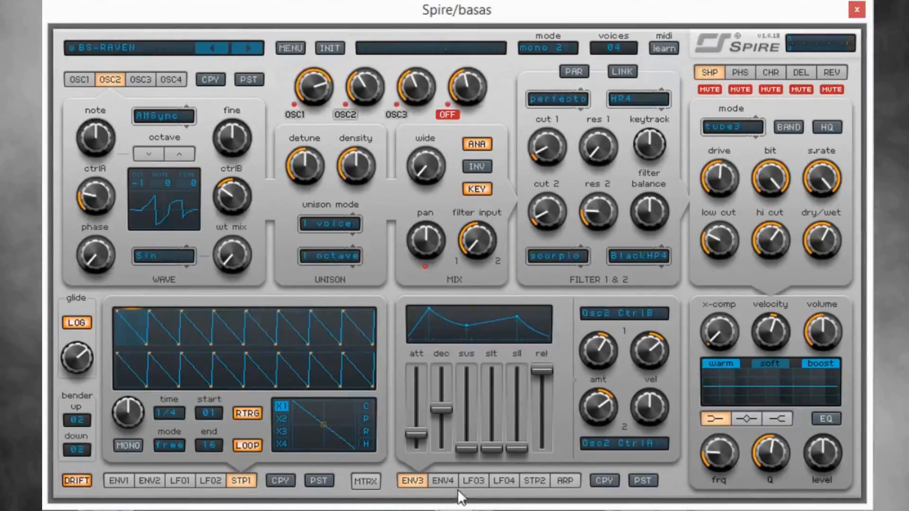
pyautogui.moveTo(603, 419)
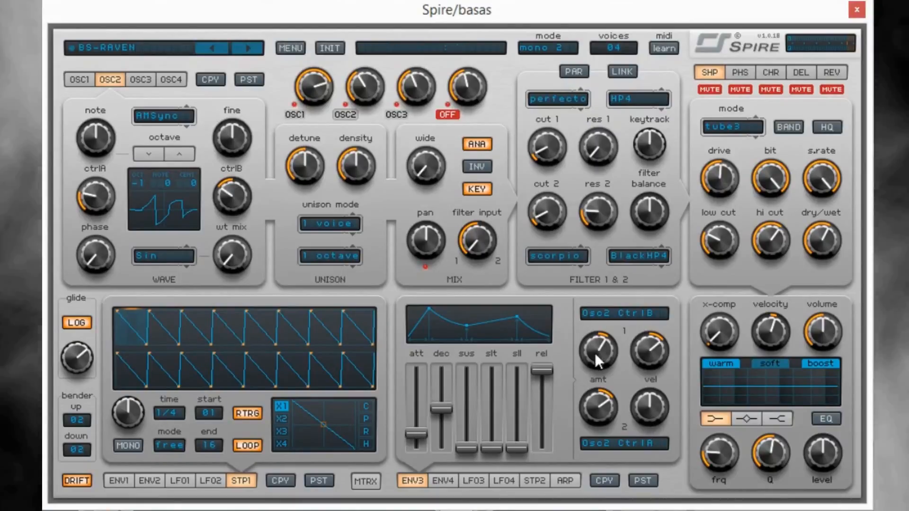
pyautogui.click(449, 480)
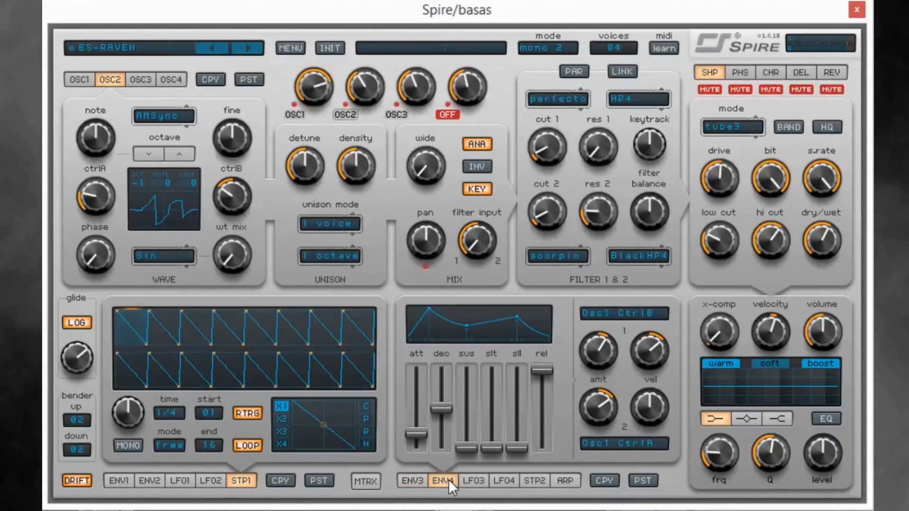
pyautogui.click(412, 481)
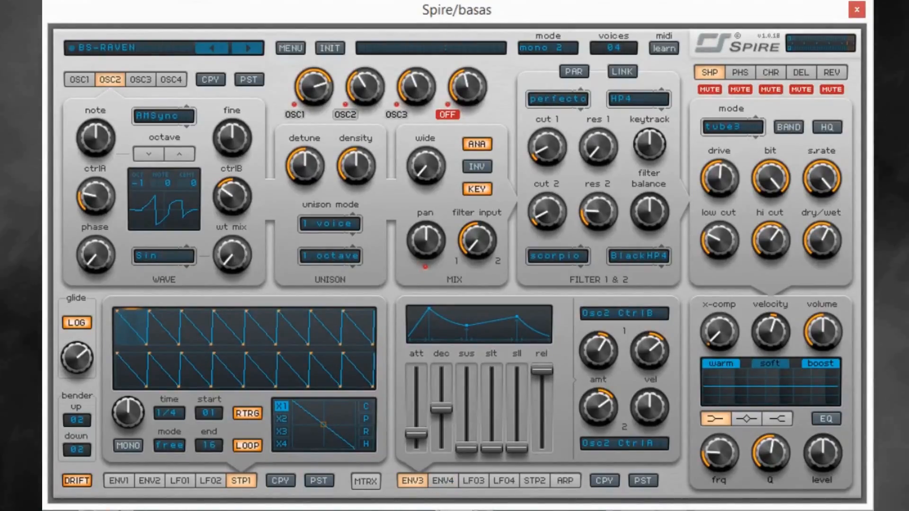
# - Examine envelope 4's sliders, amount and velocity settings and compare them with envelope 3's
pyautogui.click(443, 481)
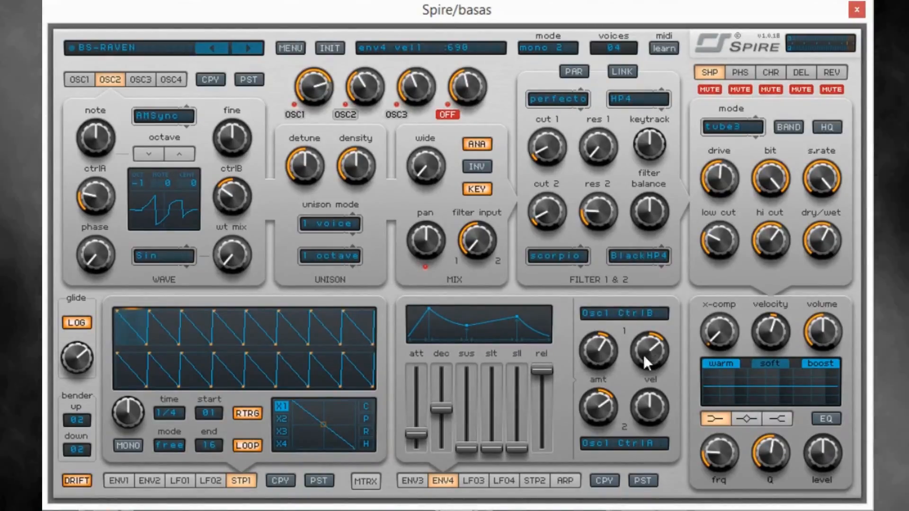
pyautogui.moveTo(458, 423)
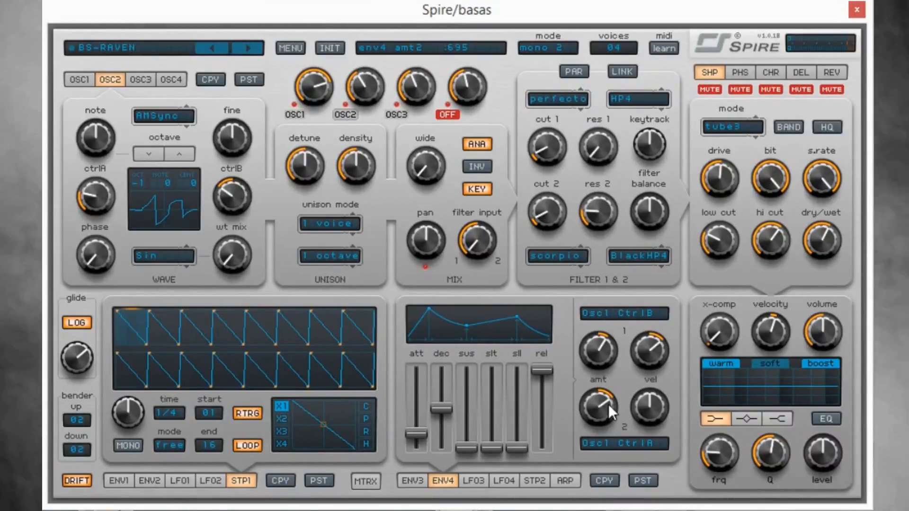
pyautogui.click(408, 478)
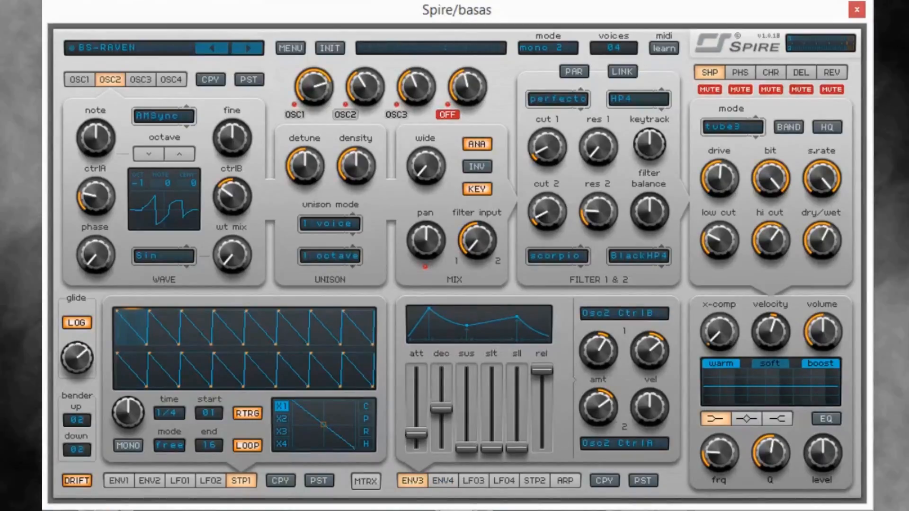
pyautogui.click(443, 480)
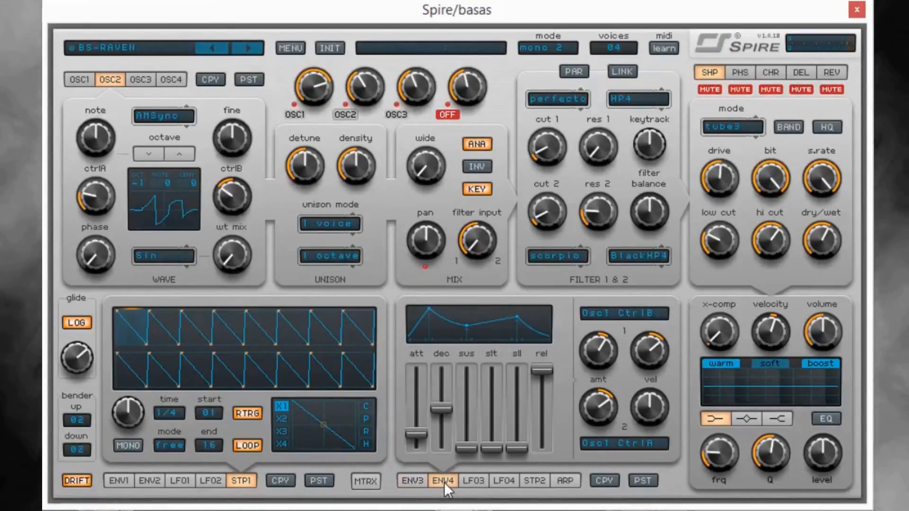
# - Browse the Osc1 parameters available as envelope 4's first modulation target without changing the assignment
pyautogui.click(637, 317)
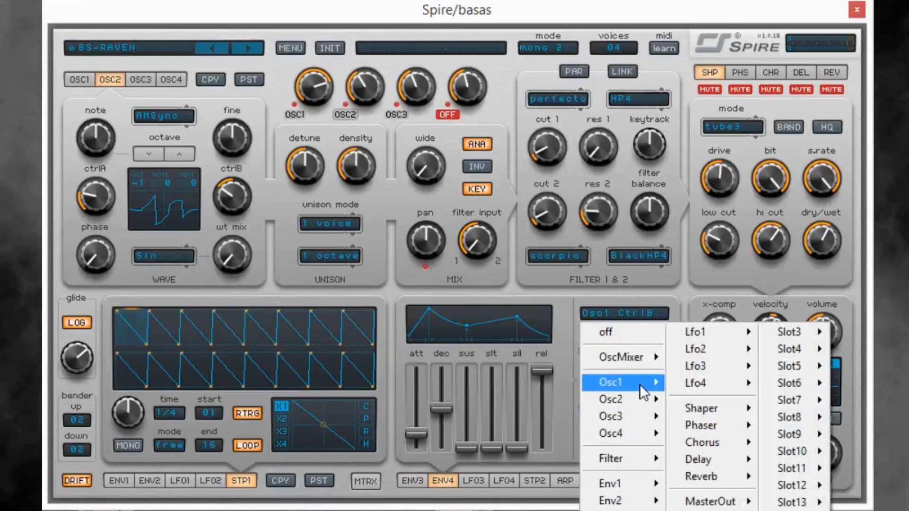
pyautogui.moveTo(618, 382)
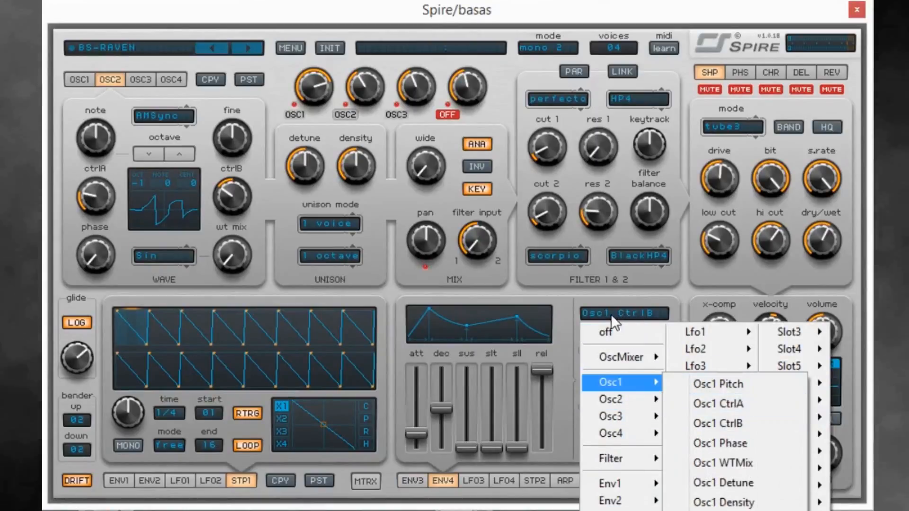
pyautogui.click(590, 308)
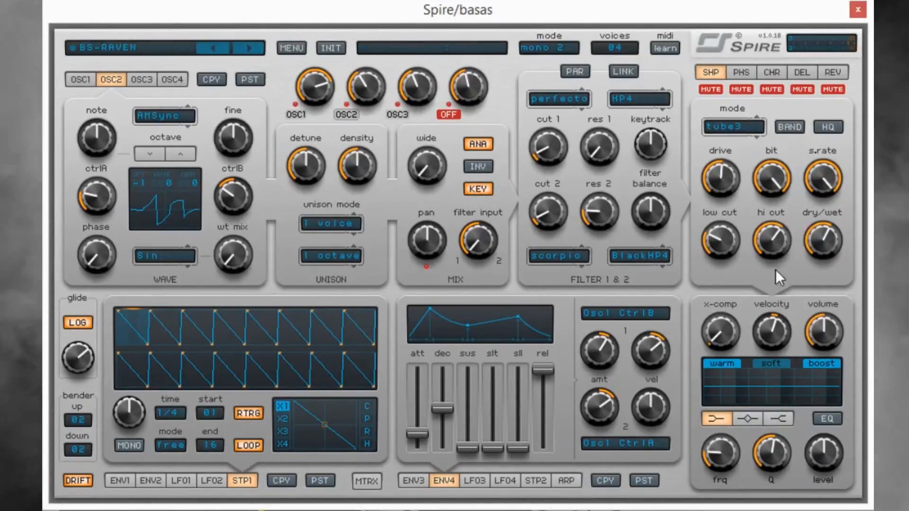
pyautogui.moveTo(353, 101)
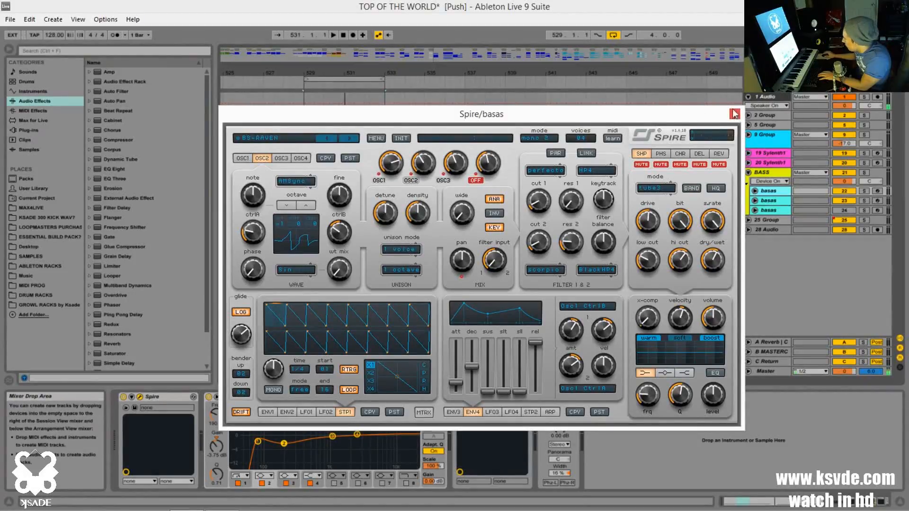
# - Close Spire, open the Circle2 synth on the second basas track and look at its two analog oscillators
pyautogui.click(735, 115)
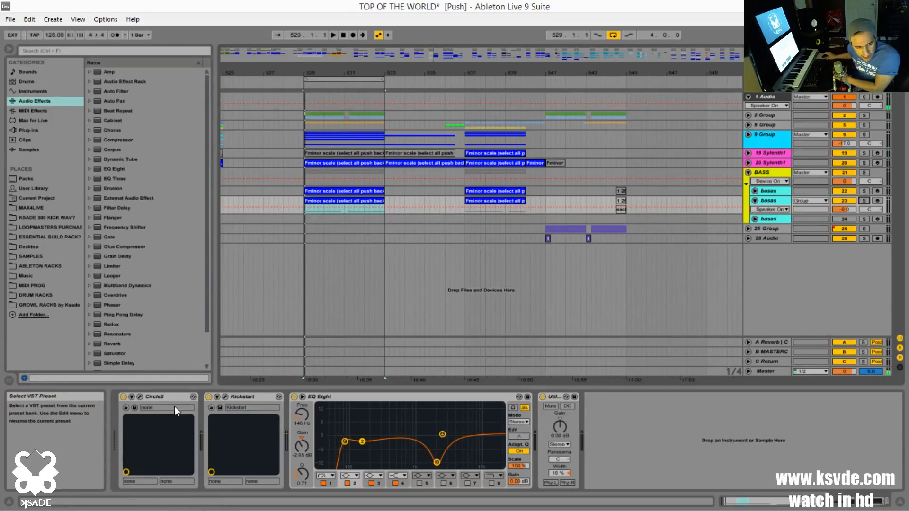
pyautogui.click(141, 397)
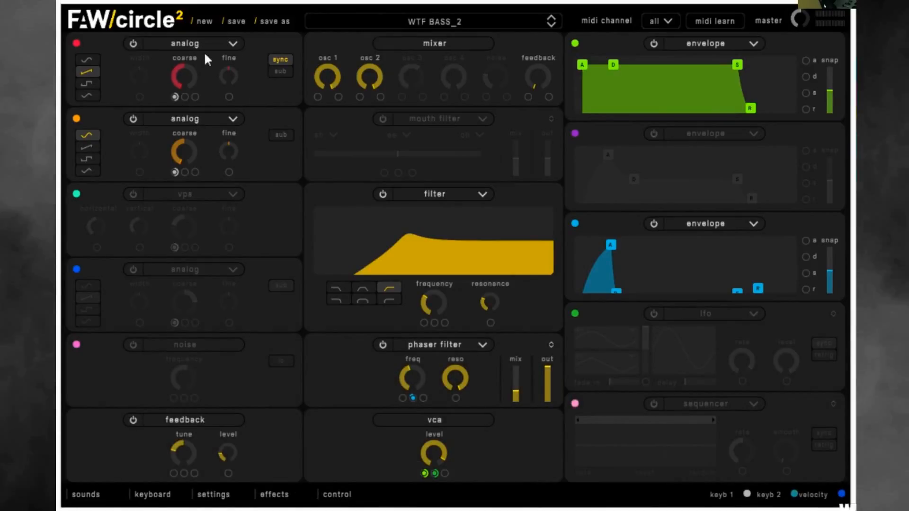
pyautogui.click(174, 44)
pyautogui.click(258, 81)
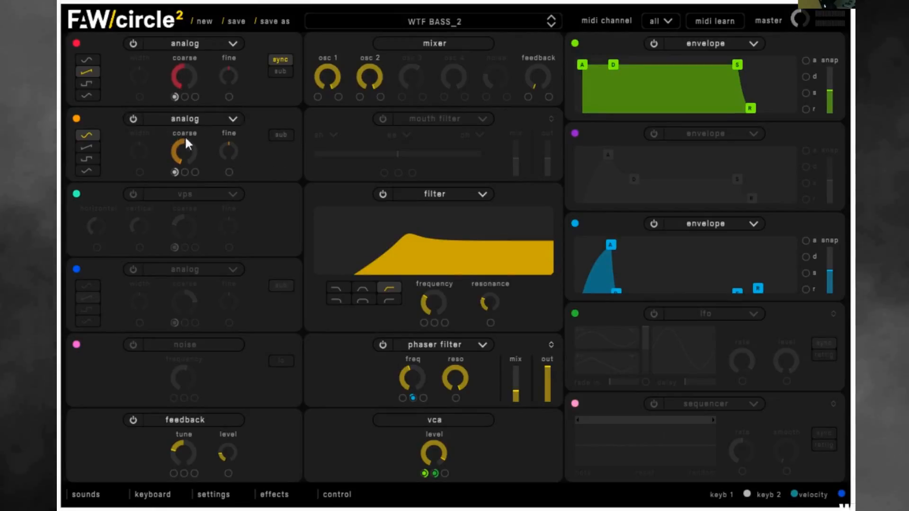
# - Turn off the feedback source and check the filter's frequency and resonance
pyautogui.click(133, 420)
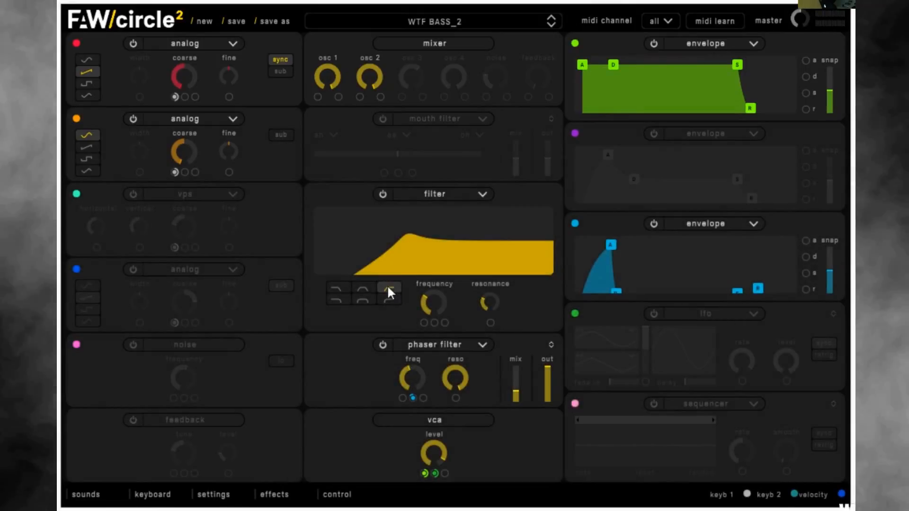
pyautogui.moveTo(442, 304)
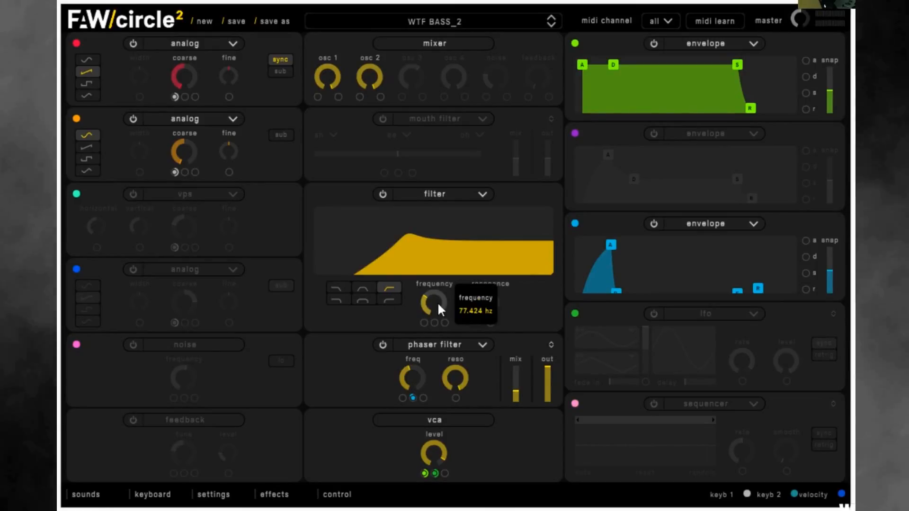
pyautogui.moveTo(488, 303)
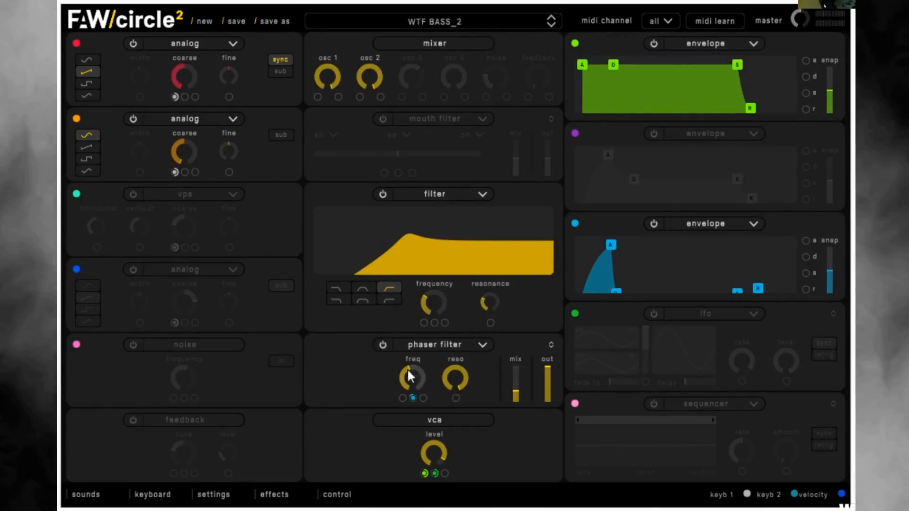
# - Check the phaser filter's frequency and lower its mix to about 16 %
pyautogui.moveTo(413, 376)
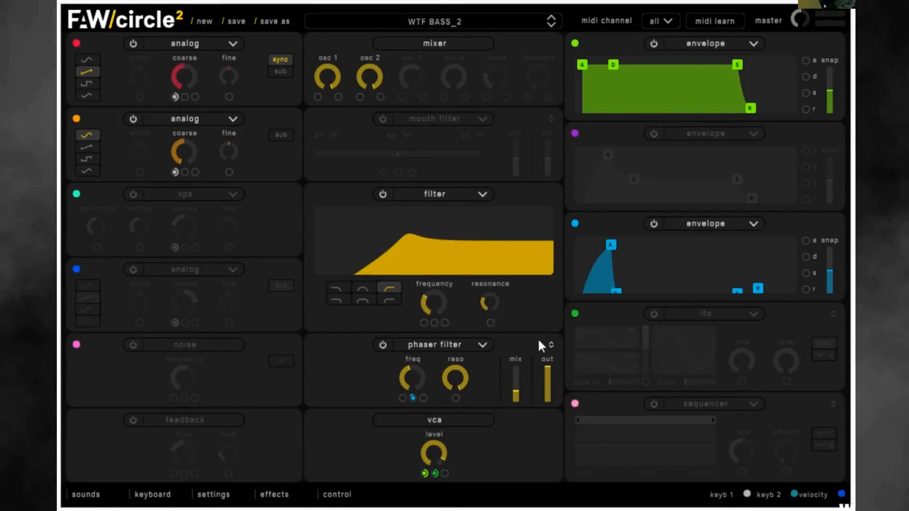
pyautogui.click(516, 396)
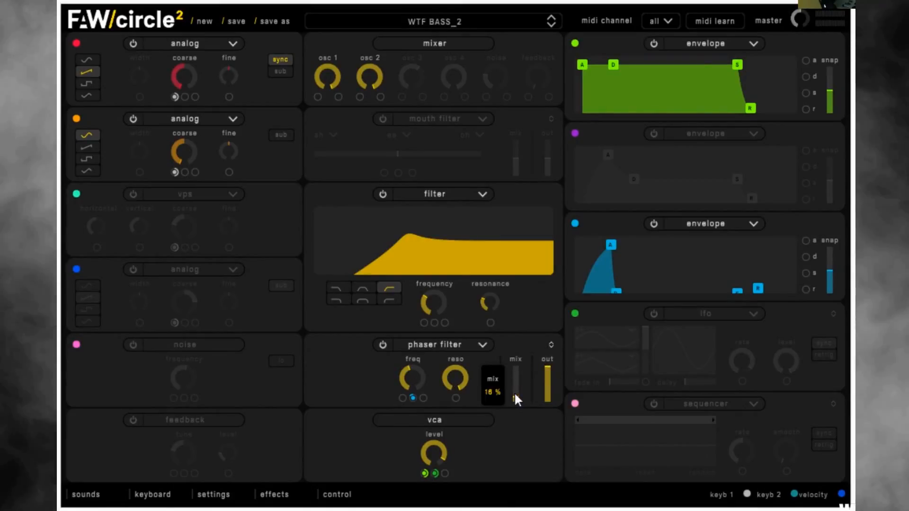
pyautogui.moveTo(519, 395); pyautogui.dragTo(516, 396)
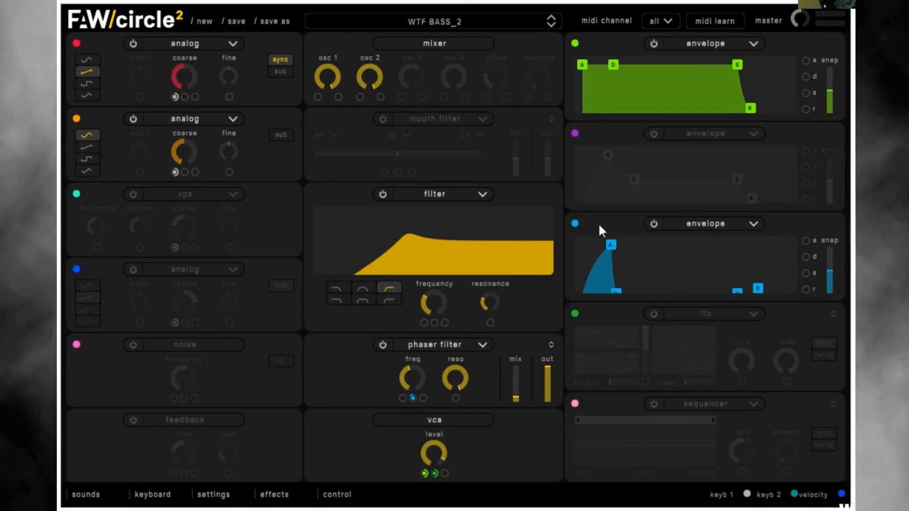
# - Assign the blue envelope to the phaser filter's frequency and check the envelope's attack and decay points
pyautogui.moveTo(575, 223); pyautogui.dragTo(412, 398)
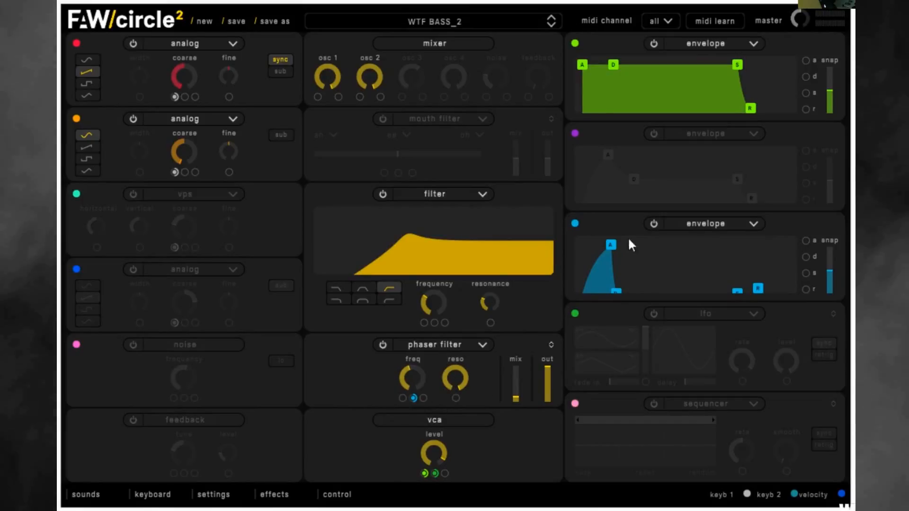
pyautogui.moveTo(575, 225); pyautogui.dragTo(138, 240)
pyautogui.moveTo(364, 389); pyautogui.dragTo(355, 380)
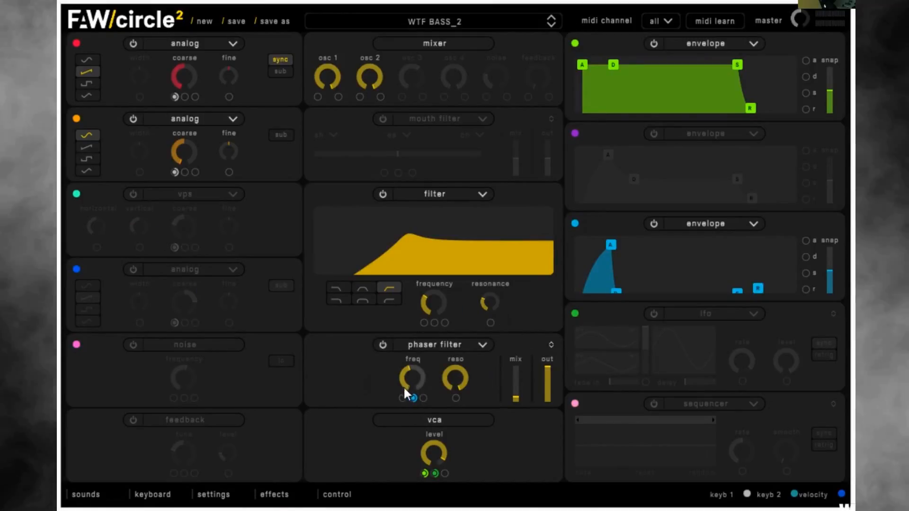
pyautogui.moveTo(412, 399); pyautogui.dragTo(448, 323)
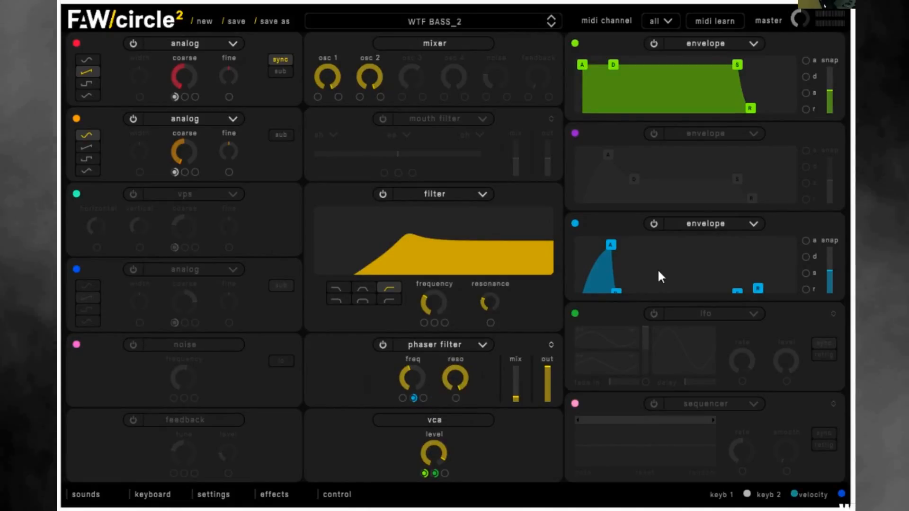
pyautogui.moveTo(611, 246)
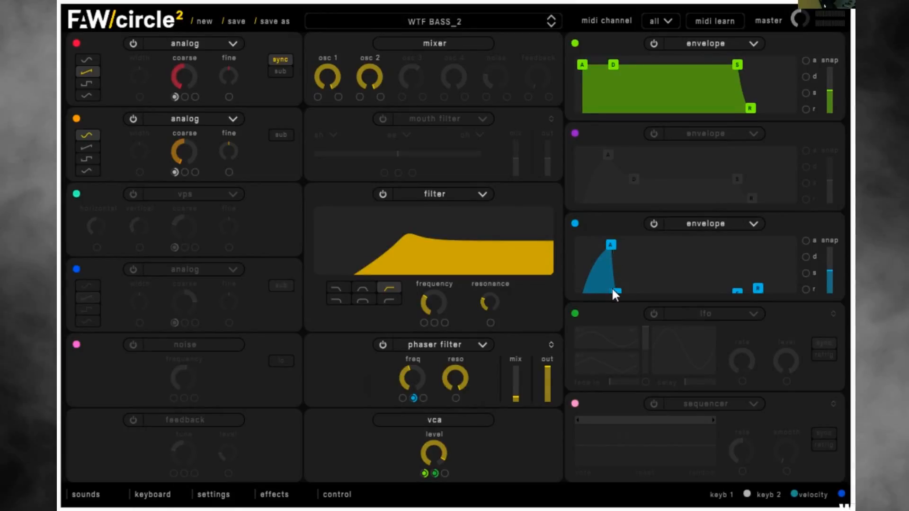
pyautogui.moveTo(615, 290)
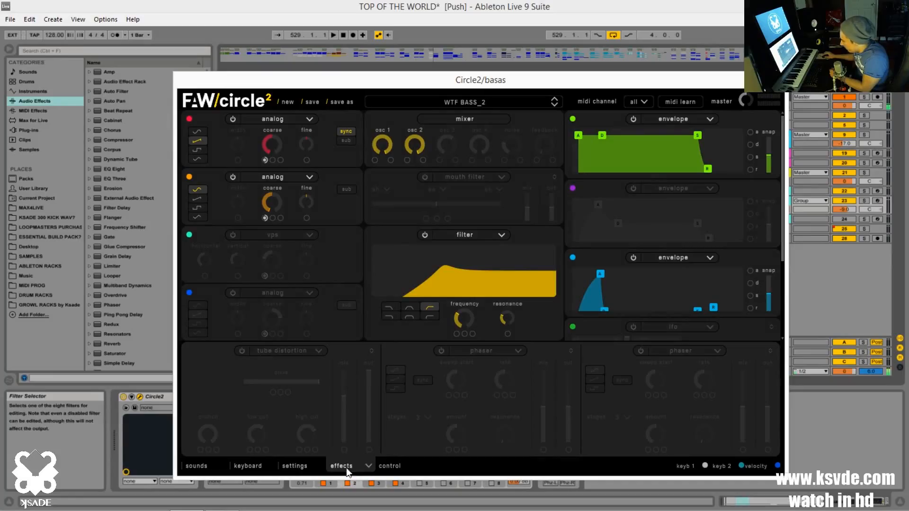
# - Look through Circle2's effects, voicing and sync settings, keyboard options and sound library
pyautogui.click(217, 496)
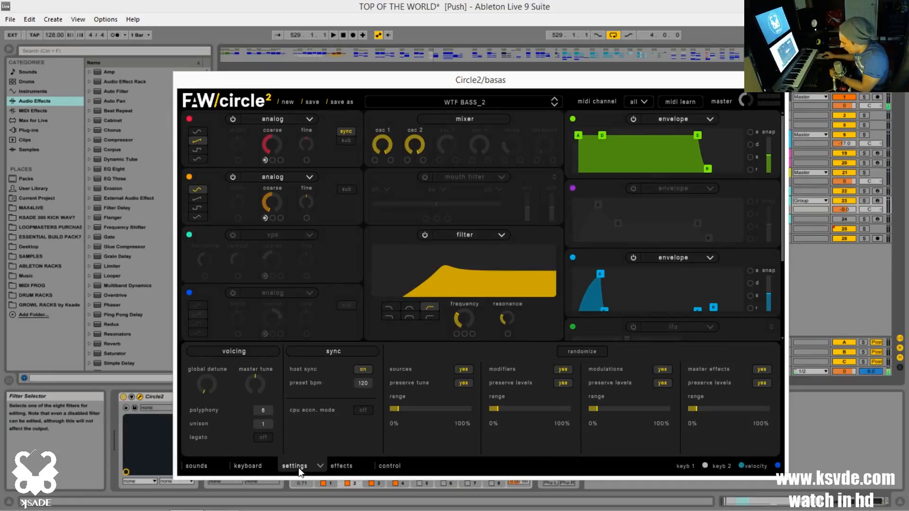
pyautogui.click(247, 466)
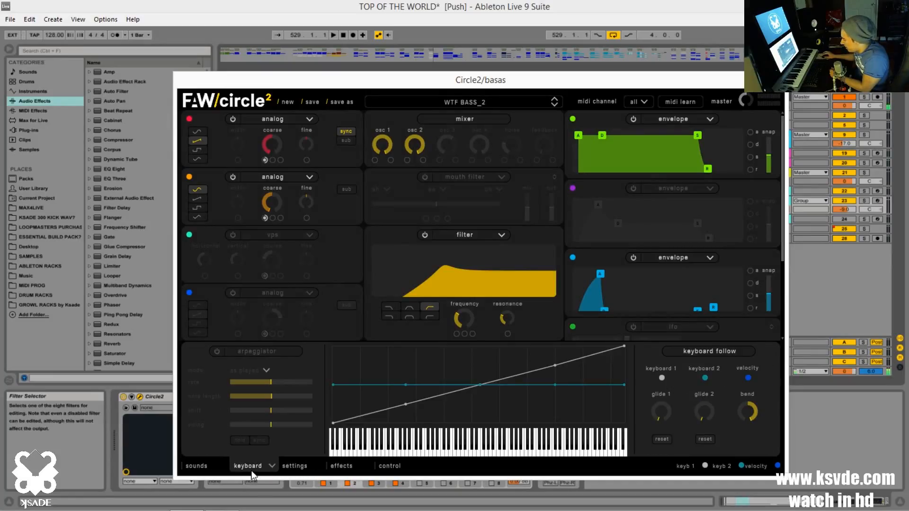
pyautogui.click(198, 466)
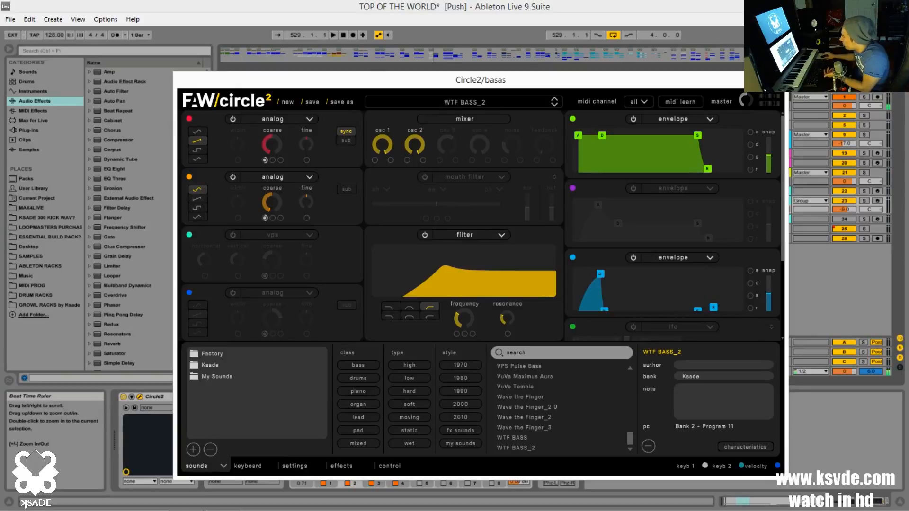
# - Close Circle2 and select the third basas track to show its devices
pyautogui.click(776, 77)
pyautogui.click(771, 219)
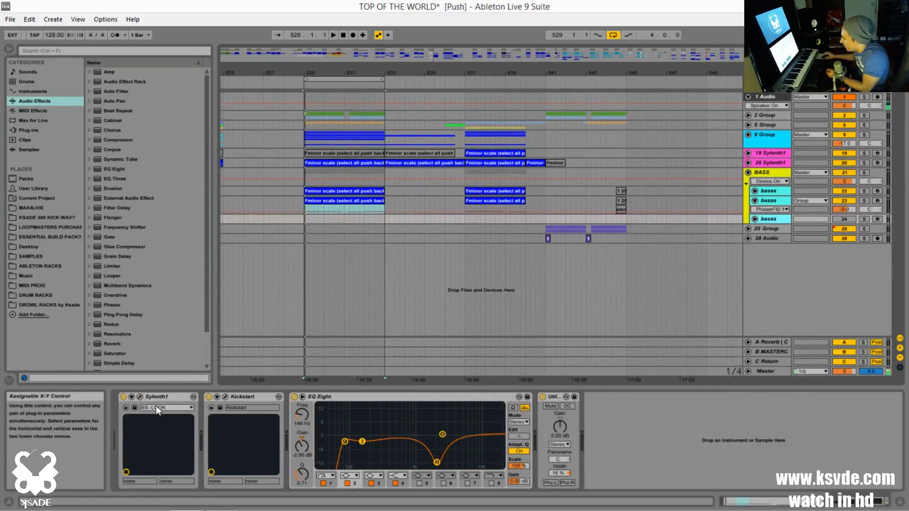
# - Open Sylenth1 on the third basas track and look through its preset list around the BS- LOOK patch
pyautogui.click(140, 397)
pyautogui.moveTo(509, 143); pyautogui.dragTo(501, 116)
pyautogui.click(491, 226)
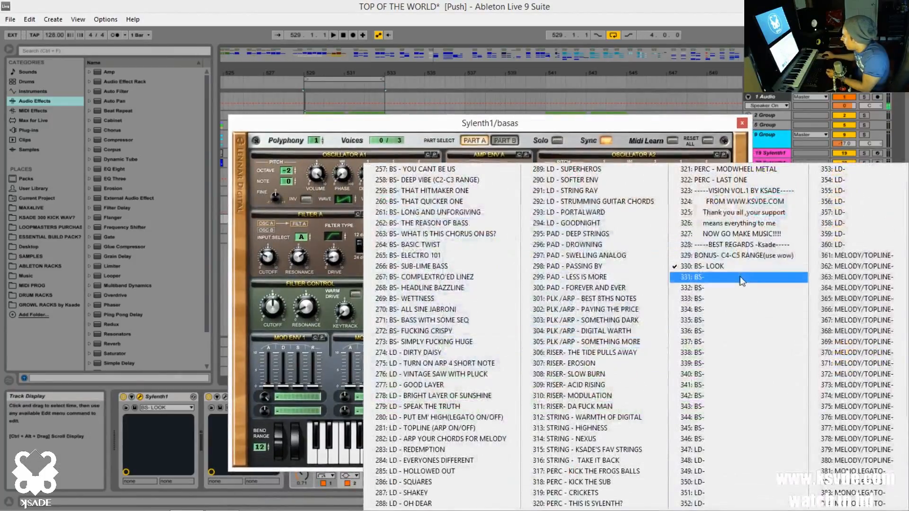
pyautogui.click(720, 275)
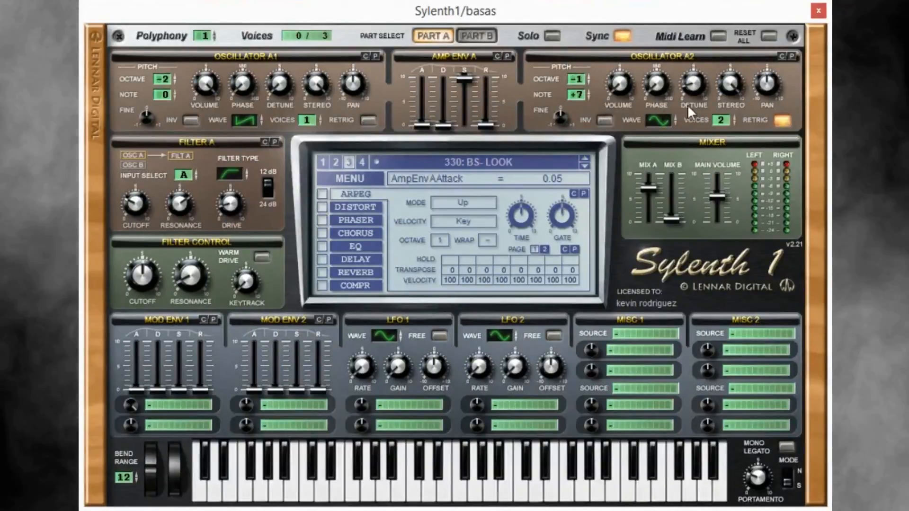
# - Check filter A's type, cutoff and drive in the BS- LOOK patch, and view Part B before returning to Part A
pyautogui.click(234, 175)
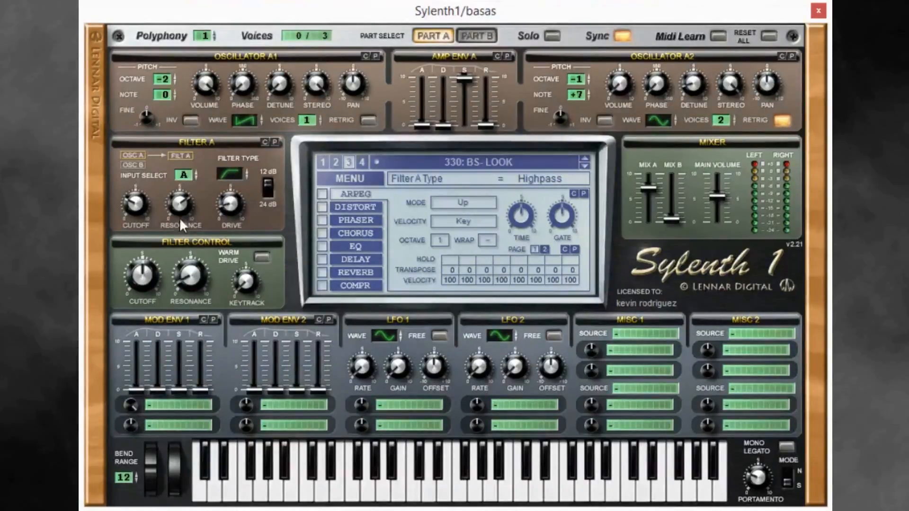
pyautogui.click(132, 201)
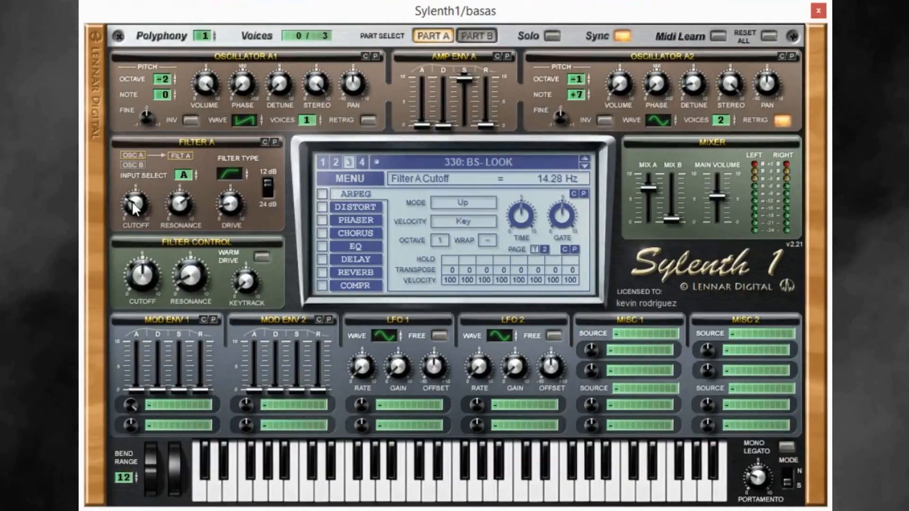
pyautogui.click(225, 206)
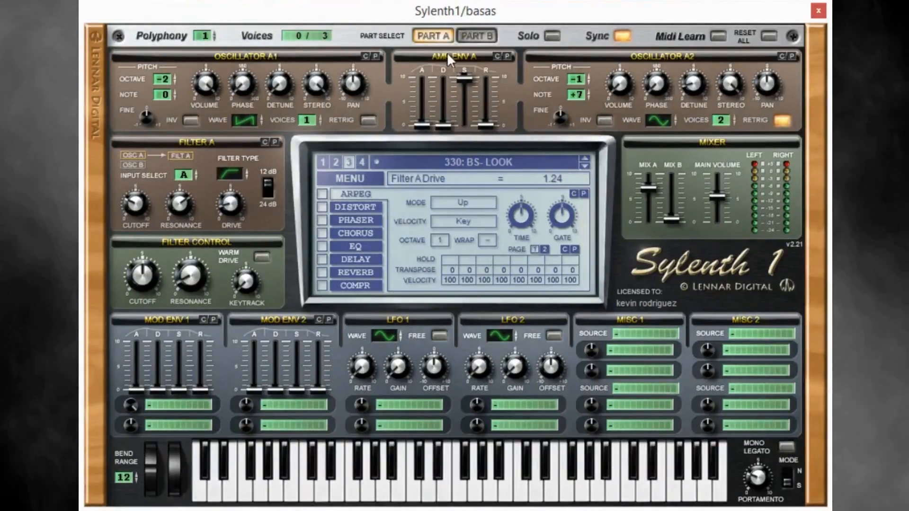
pyautogui.click(466, 34)
pyautogui.click(433, 36)
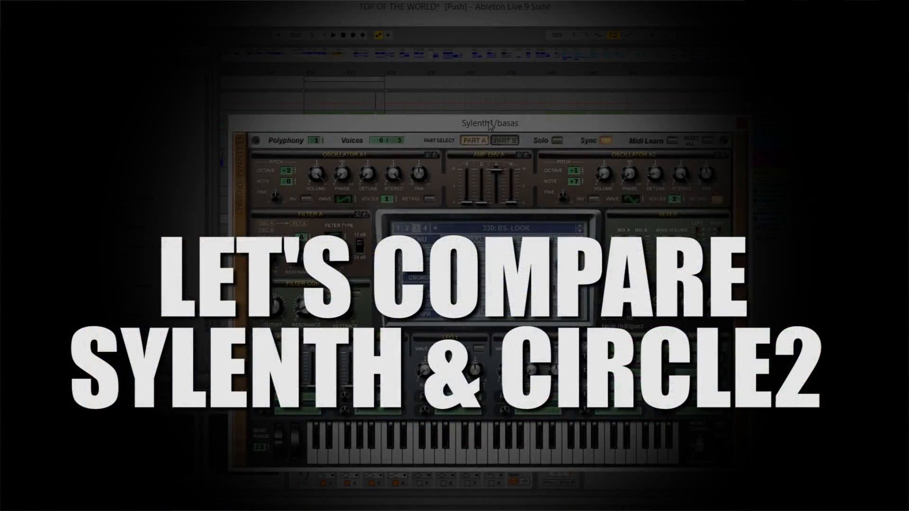
# - Close Sylenth1 and select the second basas track to show its Circle2 device chain
pyautogui.moveTo(489, 126); pyautogui.dragTo(503, 130)
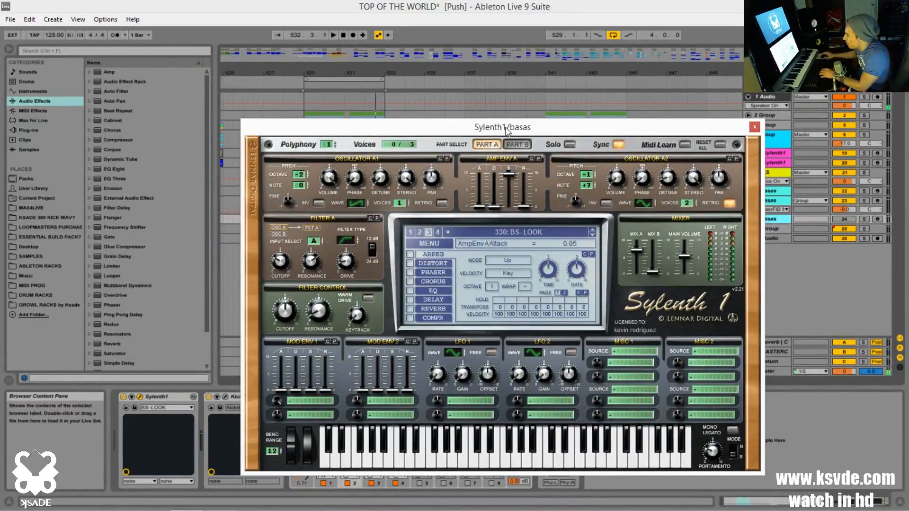
pyautogui.click(754, 127)
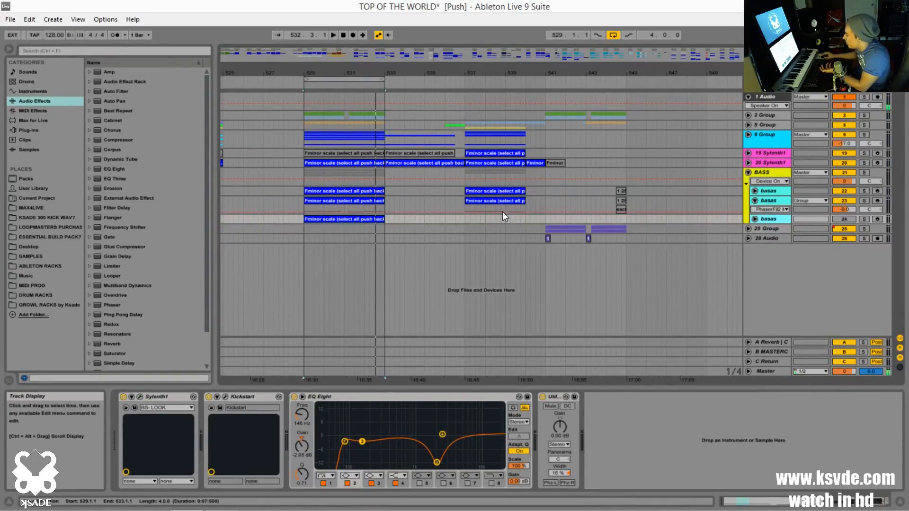
pyautogui.click(769, 200)
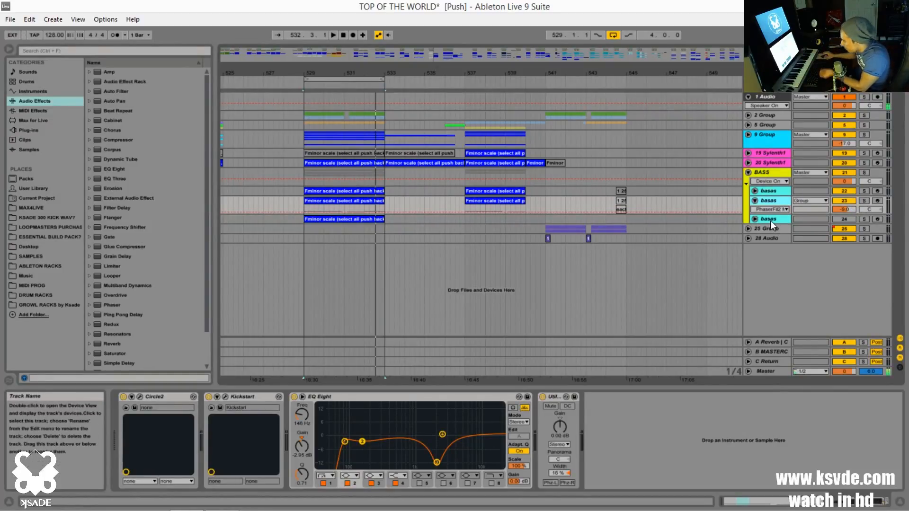
# - Solo the third basas track, start playback and shorten the loop to two bars from bar 529
pyautogui.click(864, 219)
pyautogui.press('space')
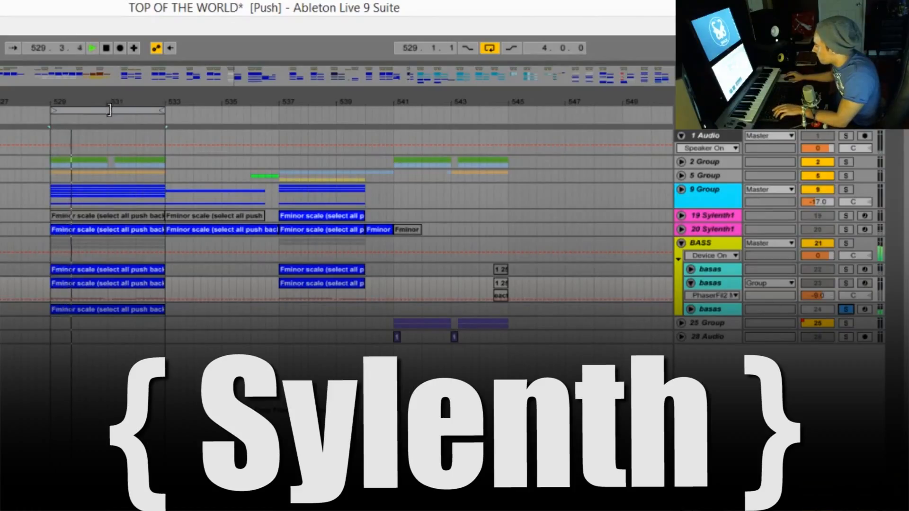
pyautogui.click(109, 110)
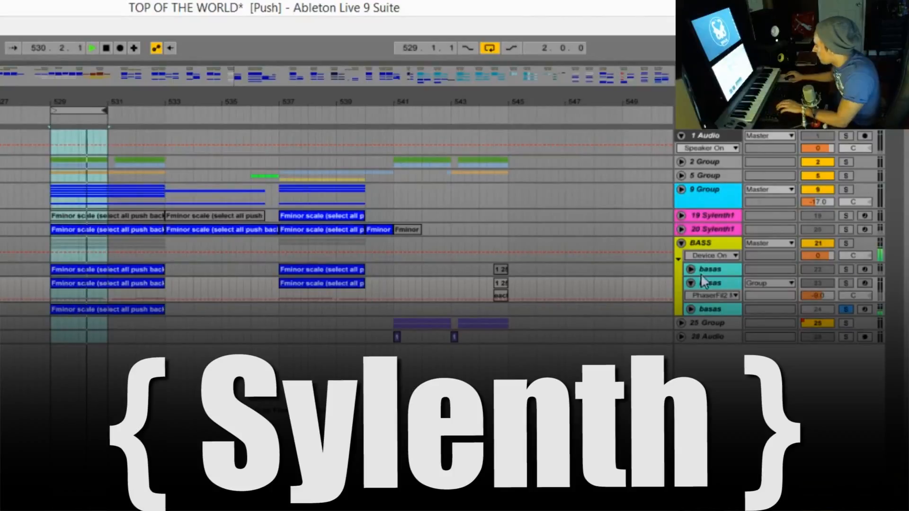
# - Alternate the solo between the second and third basas tracks during playback to compare Circle2 with Sylenth1
pyautogui.click(842, 281)
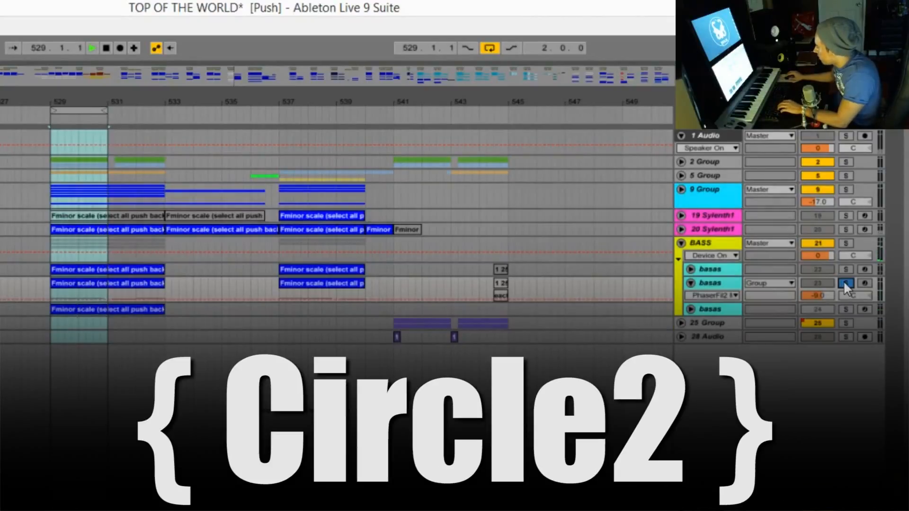
pyautogui.click(848, 309)
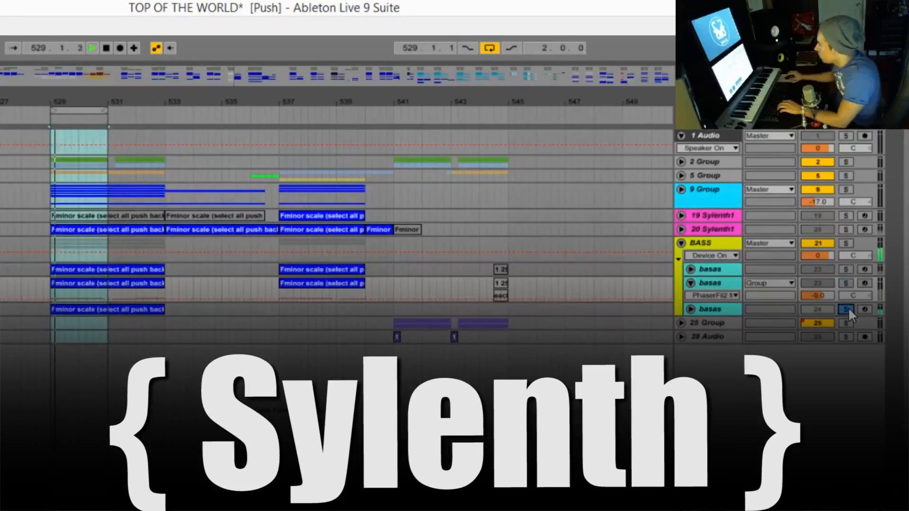
pyautogui.click(847, 283)
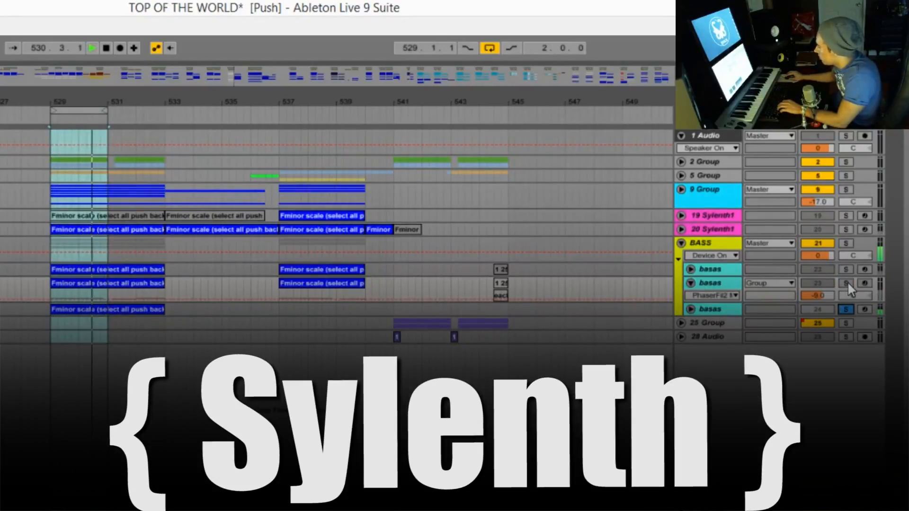